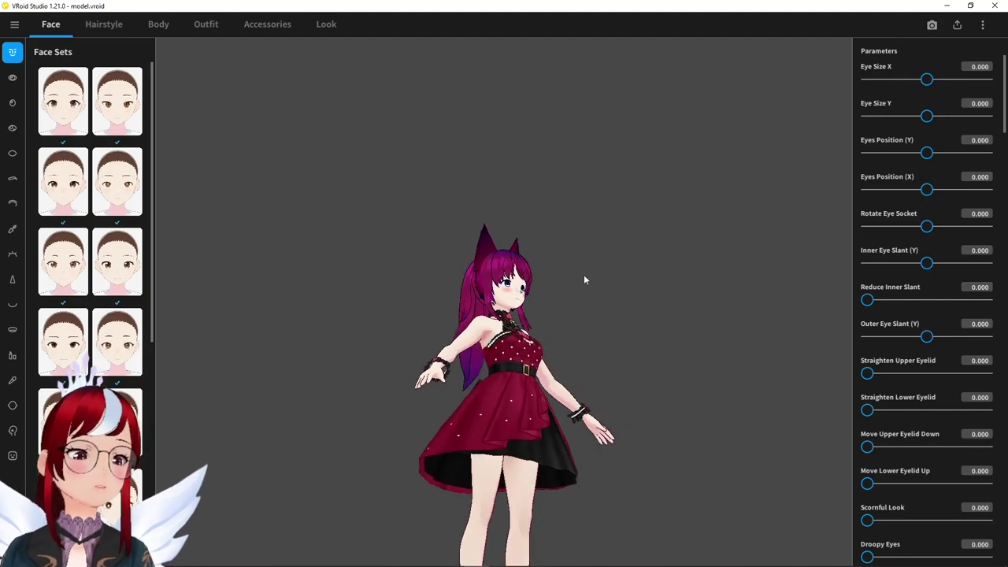
Open the Photo Booth and switch Poses & Animations to Posing mode.
{"action": "right_click_drag", "start_coordinate": [585, 275], "coordinate": [560, 286]}
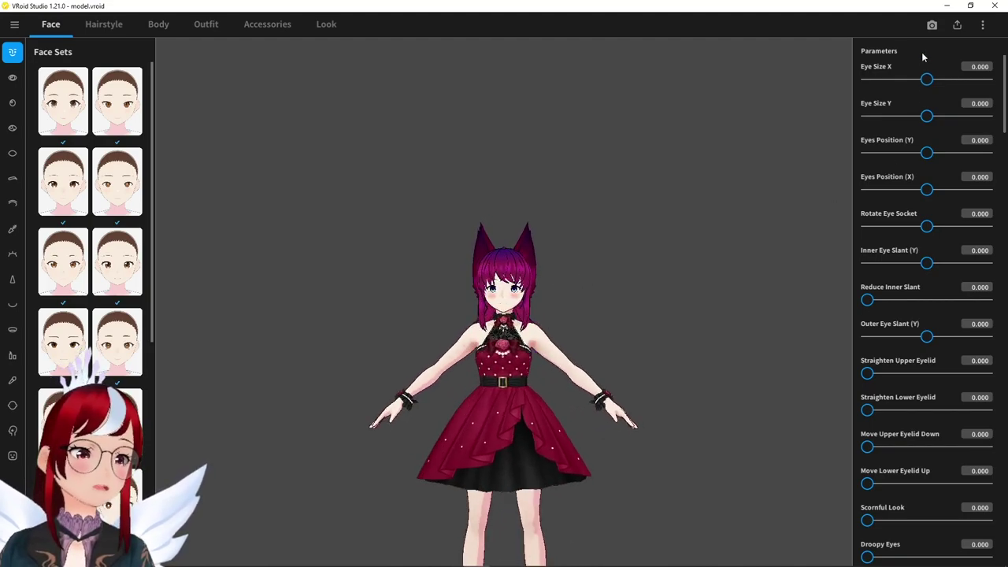
{"action": "left_click", "coordinate": [932, 25]}
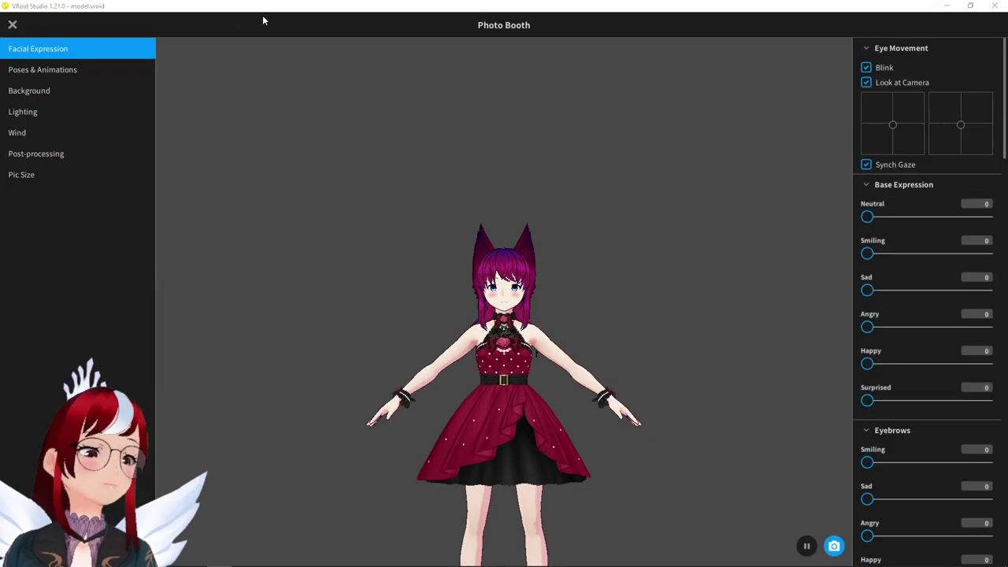
{"action": "left_click", "coordinate": [42, 71]}
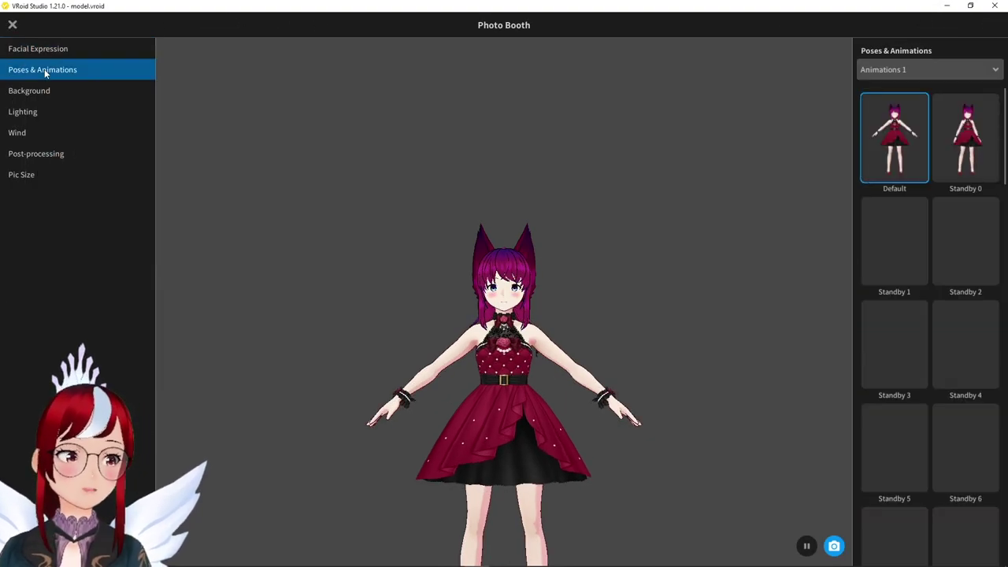
{"action": "left_click", "coordinate": [997, 70]}
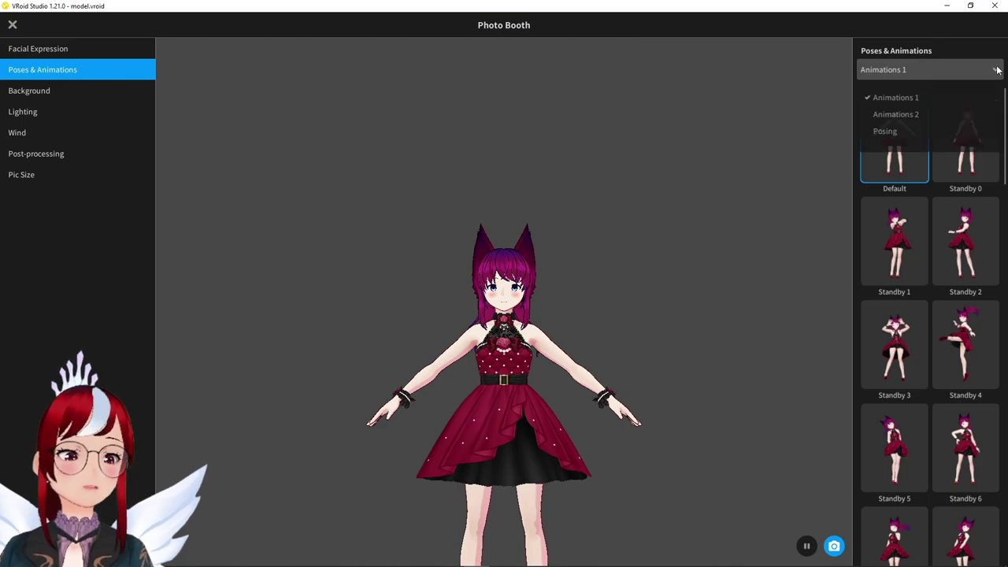
{"action": "left_click", "coordinate": [889, 132]}
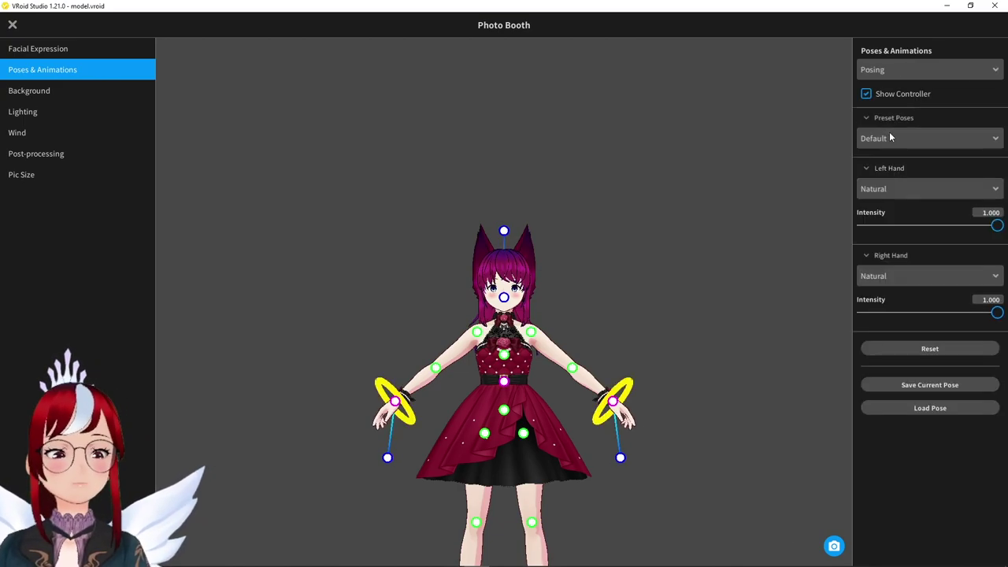
Apply the Greeting preset pose to the model.
{"action": "left_click", "coordinate": [882, 139]}
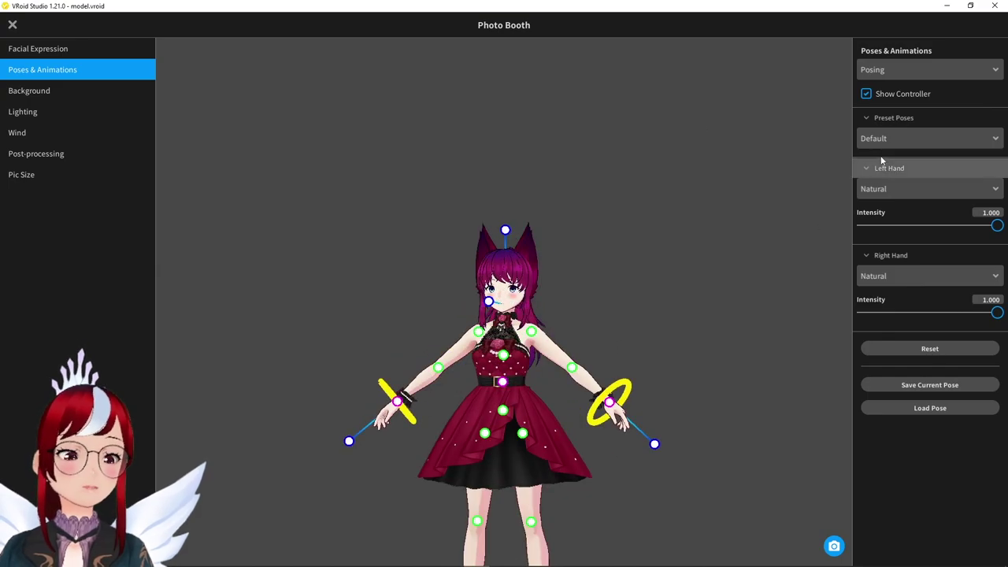
{"action": "left_click", "coordinate": [888, 184]}
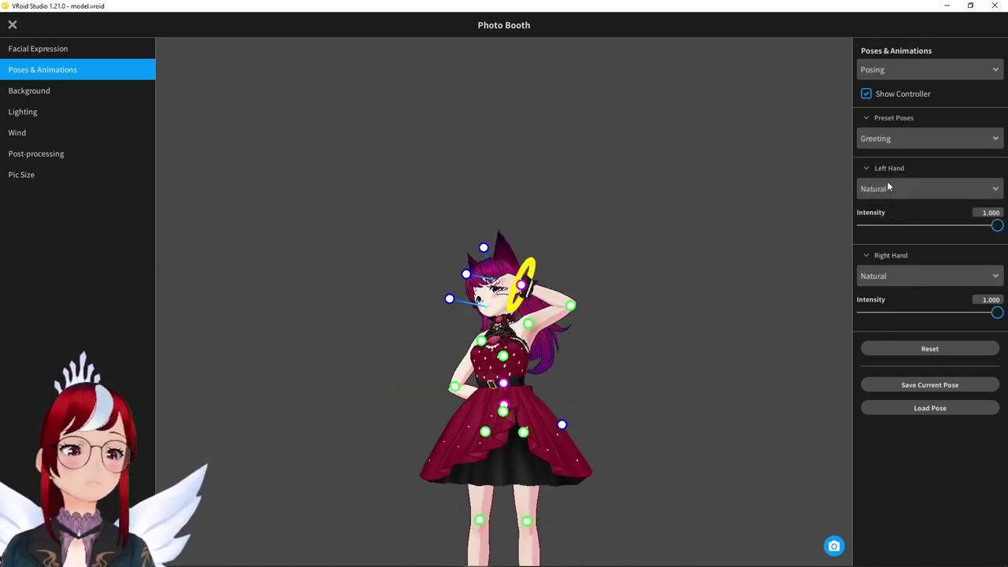
{"action": "mouse_move", "coordinate": [564, 216]}
{"action": "right_mouse_down"}
{"action": "mouse_move", "coordinate": [561, 241]}
{"action": "mouse_move", "coordinate": [572, 203]}
{"action": "right_mouse_up"}
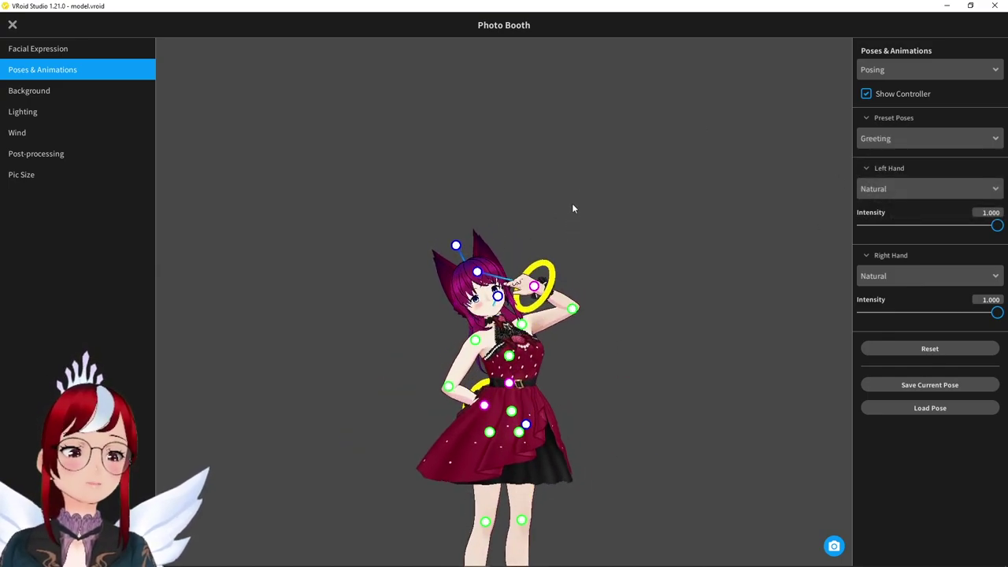
Hide the pose controllers and apply the This Way preset pose.
{"action": "left_click", "coordinate": [867, 93]}
{"action": "left_click", "coordinate": [906, 139]}
{"action": "left_click", "coordinate": [895, 194]}
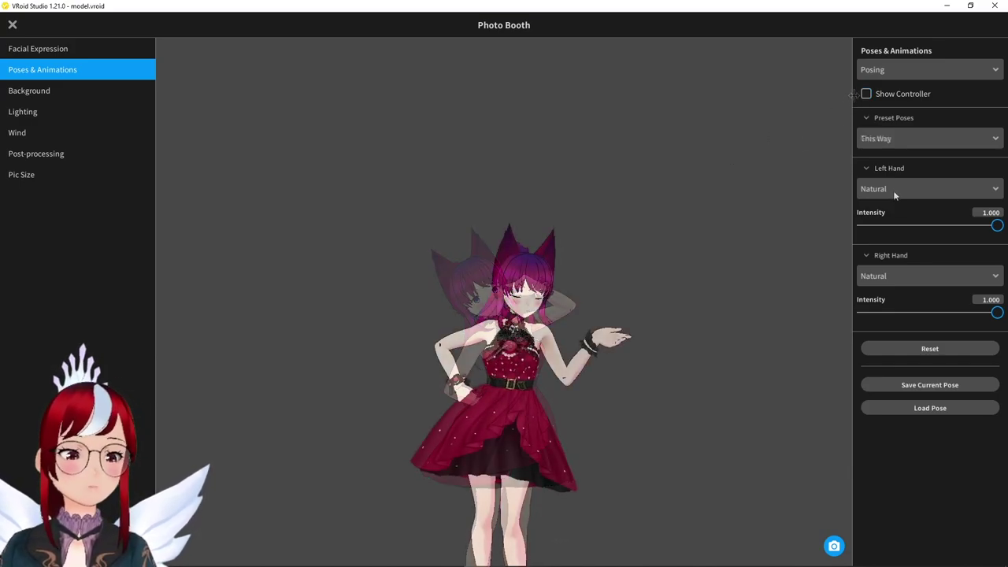
{"action": "left_click", "coordinate": [880, 235]}
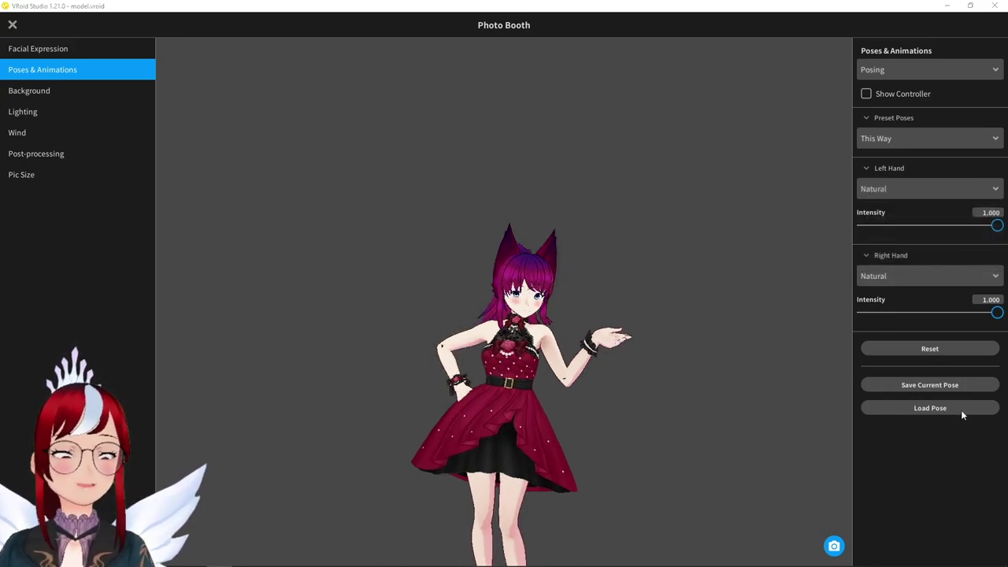
Save the current pose to a file named test.
{"action": "left_click", "coordinate": [926, 384]}
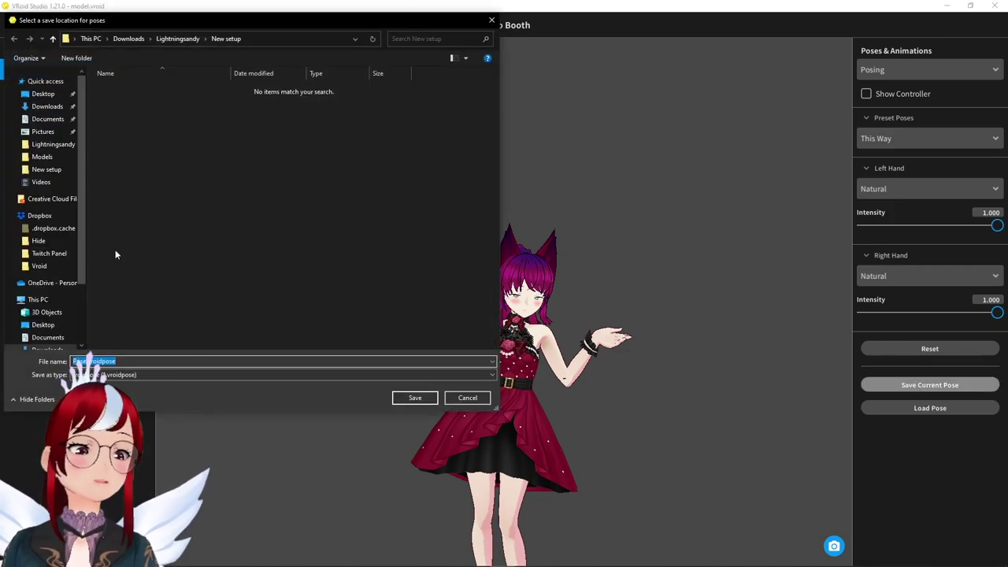
{"action": "type", "text": "test"}
{"action": "left_click", "coordinate": [397, 403]}
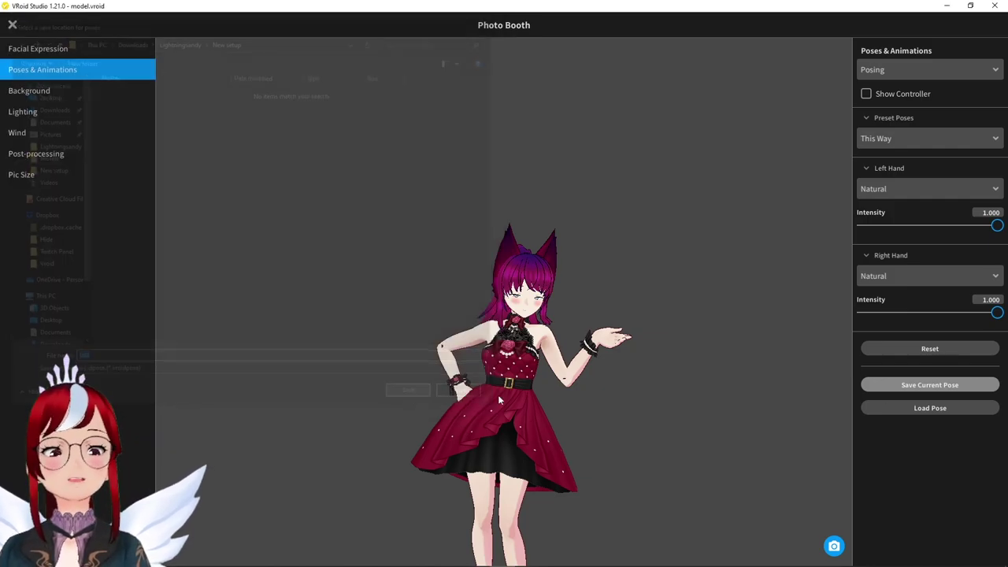
Return the model to the Default preset pose and load the saved test pose file.
{"action": "left_click", "coordinate": [970, 138]}
{"action": "left_click", "coordinate": [899, 168]}
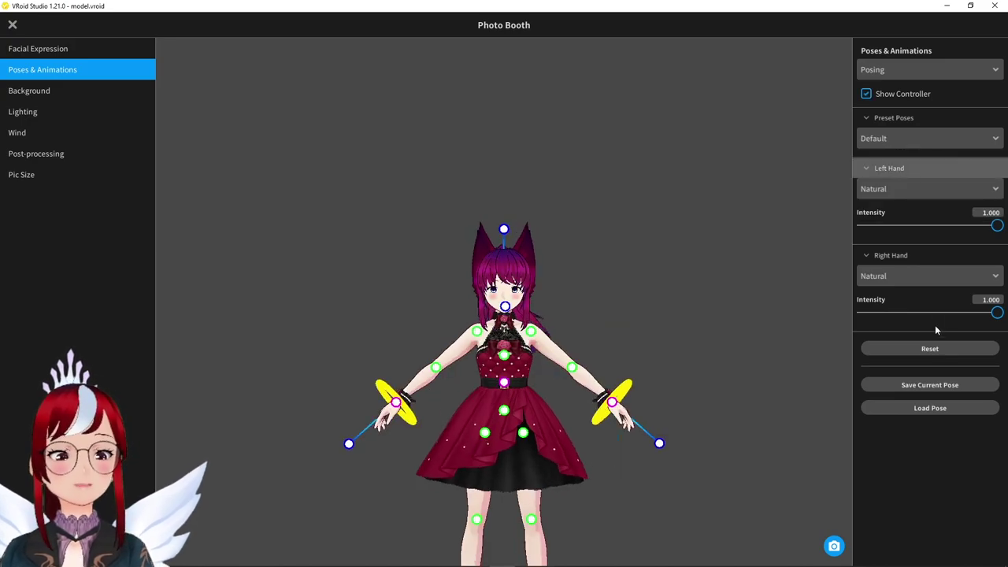
{"action": "left_click", "coordinate": [874, 408]}
{"action": "left_click", "coordinate": [127, 88]}
{"action": "left_click", "coordinate": [415, 398]}
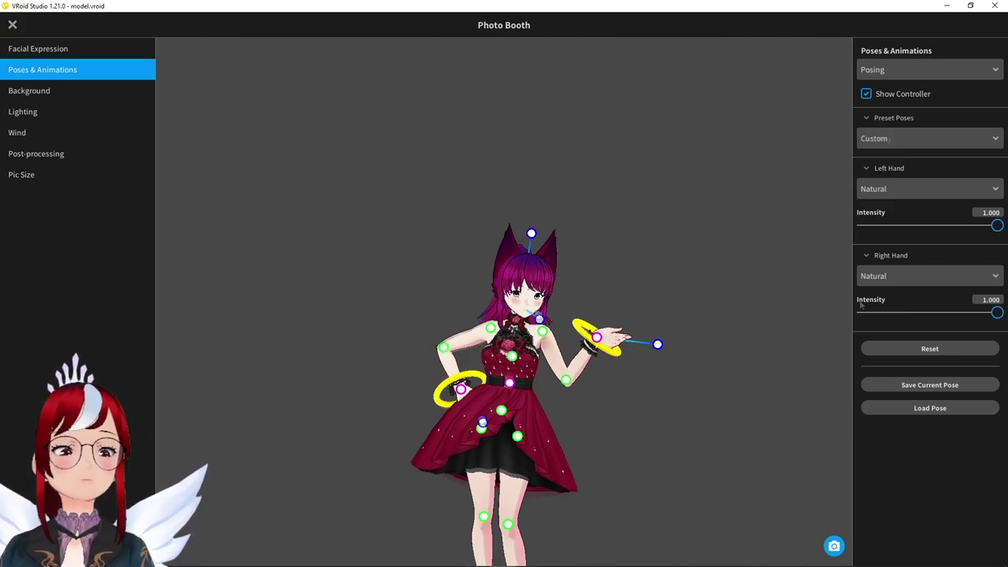
Reset the loaded pose and apply the Default preset pose again.
{"action": "left_click", "coordinate": [973, 352]}
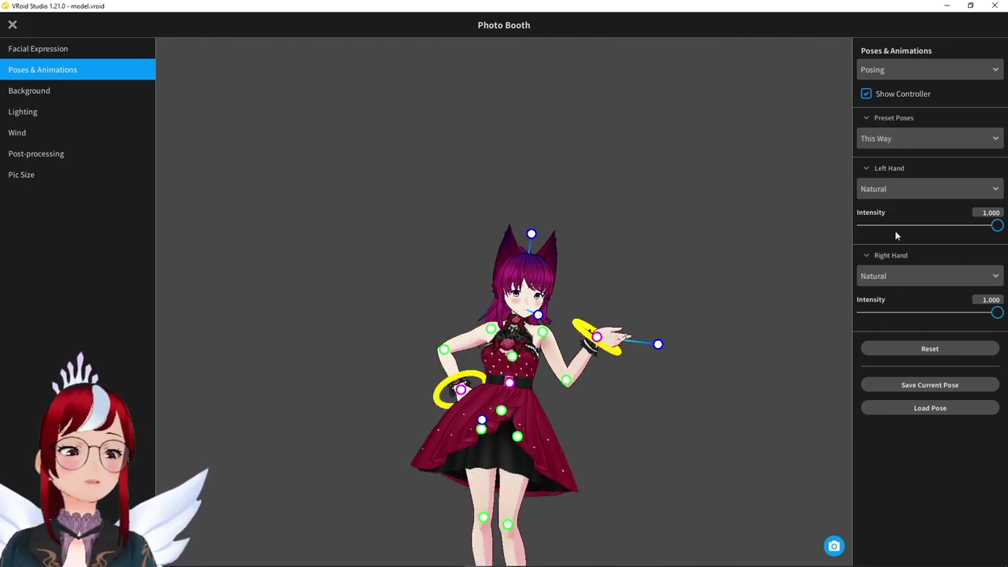
{"action": "left_click", "coordinate": [892, 140]}
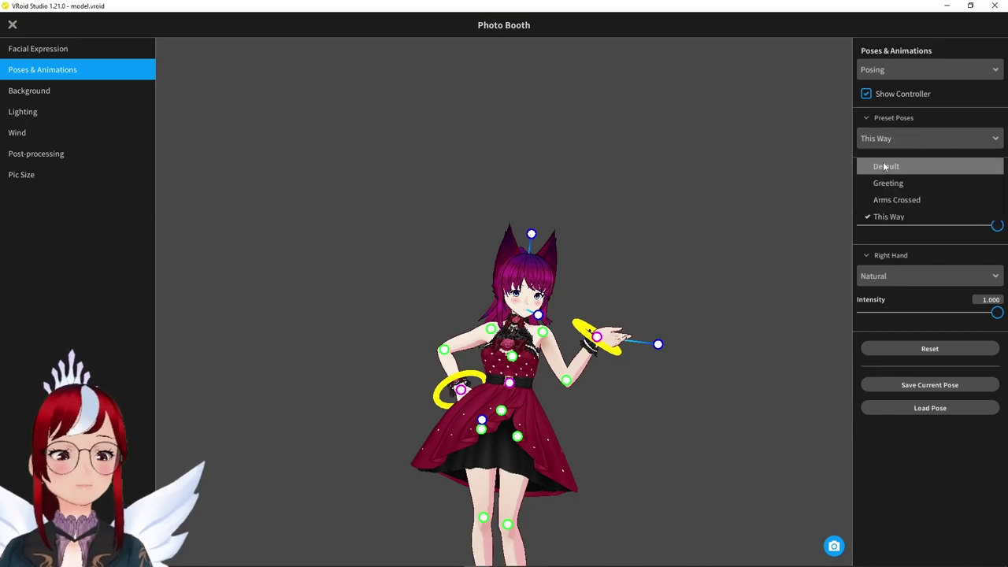
{"action": "left_click", "coordinate": [884, 166]}
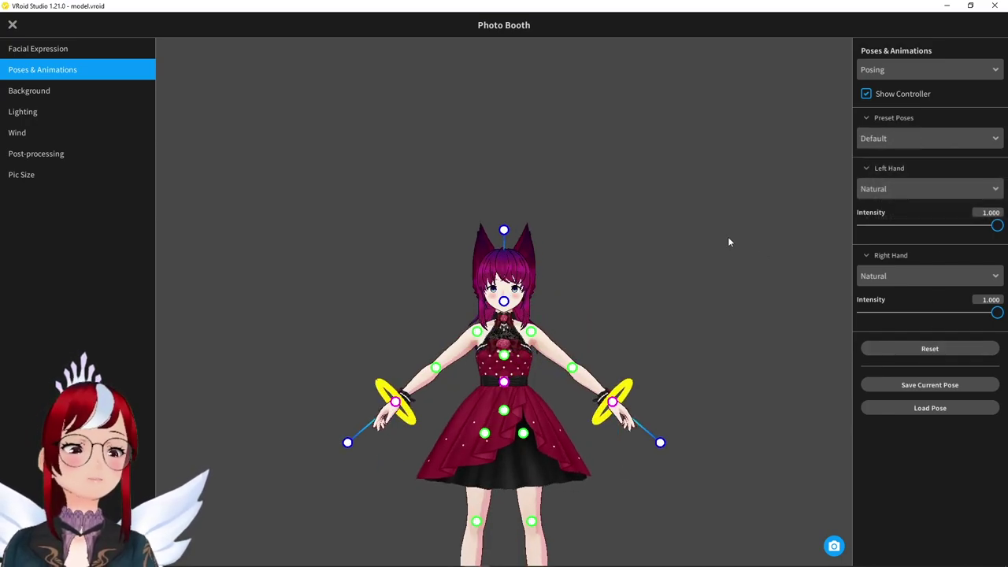
Try raising the model's left elbow with its joint controller, and reset the pose.
{"action": "mouse_move", "coordinate": [728, 238]}
{"action": "right_mouse_down"}
{"action": "mouse_move", "coordinate": [699, 246]}
{"action": "mouse_move", "coordinate": [724, 235]}
{"action": "right_mouse_up"}
{"action": "left_click_drag", "start_coordinate": [574, 368], "coordinate": [575, 290]}
{"action": "left_click", "coordinate": [900, 351]}
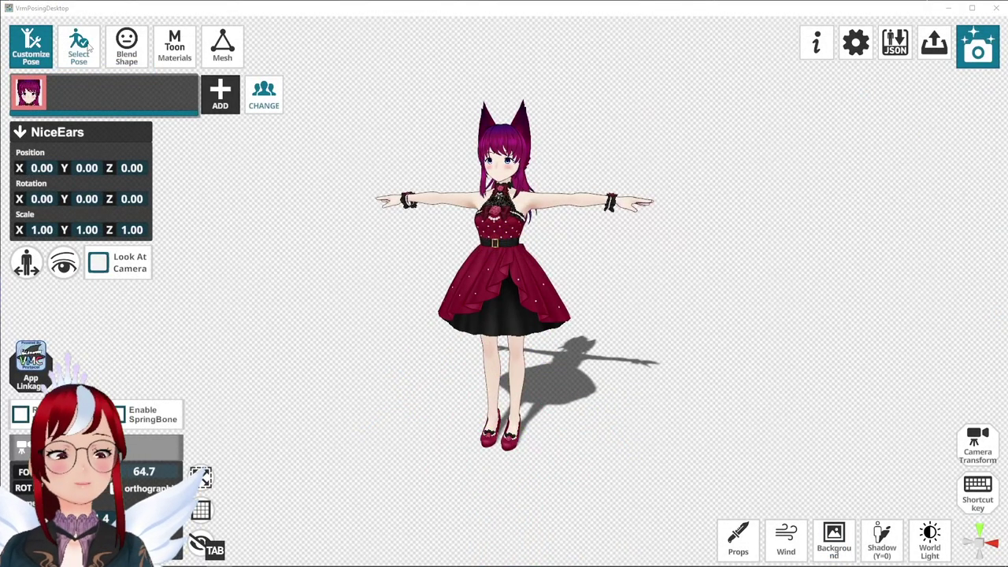
In VrmPosingDesktop, open pose customization and bend the model's right lower arm downward at the elbow.
{"action": "left_click", "coordinate": [46, 52]}
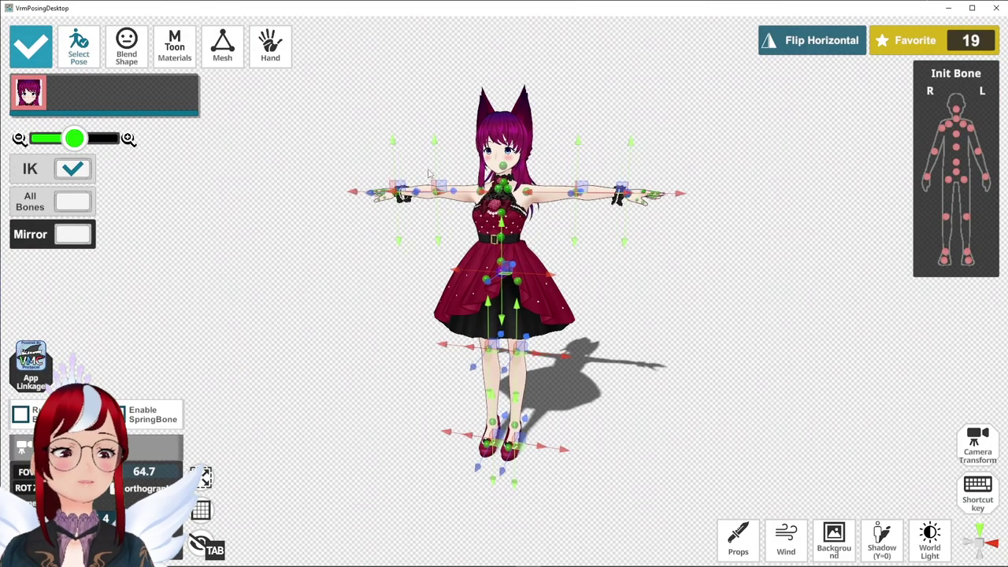
{"action": "left_click_drag", "start_coordinate": [418, 192], "coordinate": [426, 193]}
{"action": "scroll", "coordinate": [422, 157], "scroll_direction": "up", "scroll_amount": 4}
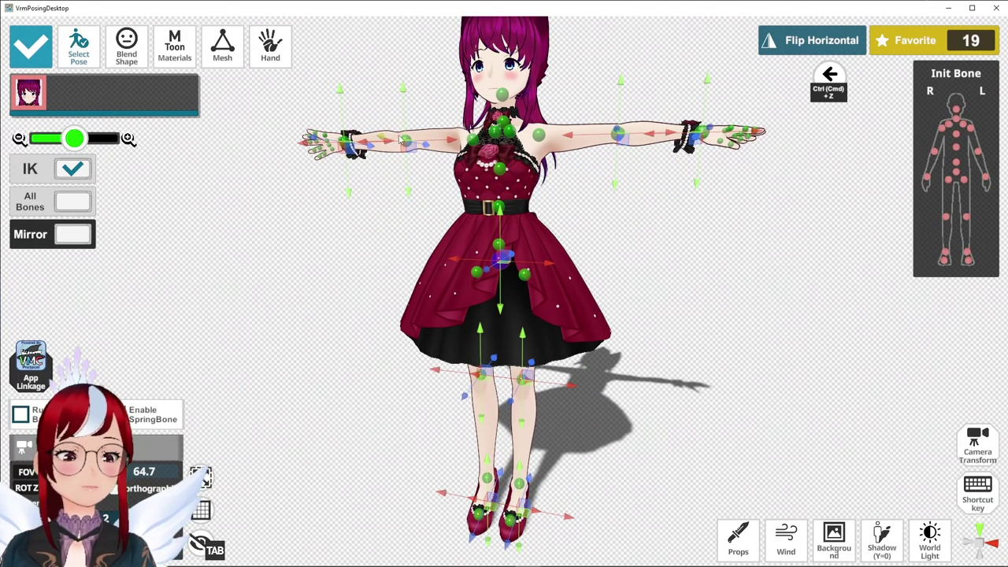
{"action": "left_click", "coordinate": [405, 141]}
{"action": "mouse_move", "coordinate": [386, 137]}
{"action": "left_mouse_down"}
{"action": "mouse_move", "coordinate": [388, 158]}
{"action": "mouse_move", "coordinate": [387, 131]}
{"action": "left_mouse_up"}
{"action": "left_click_drag", "start_coordinate": [419, 168], "coordinate": [465, 145]}
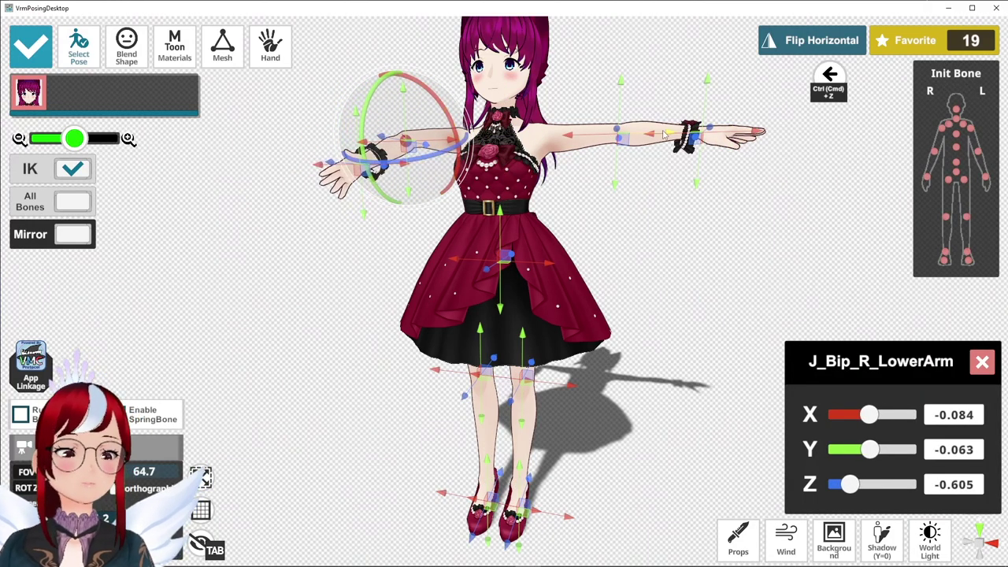
{"action": "left_click", "coordinate": [630, 107]}
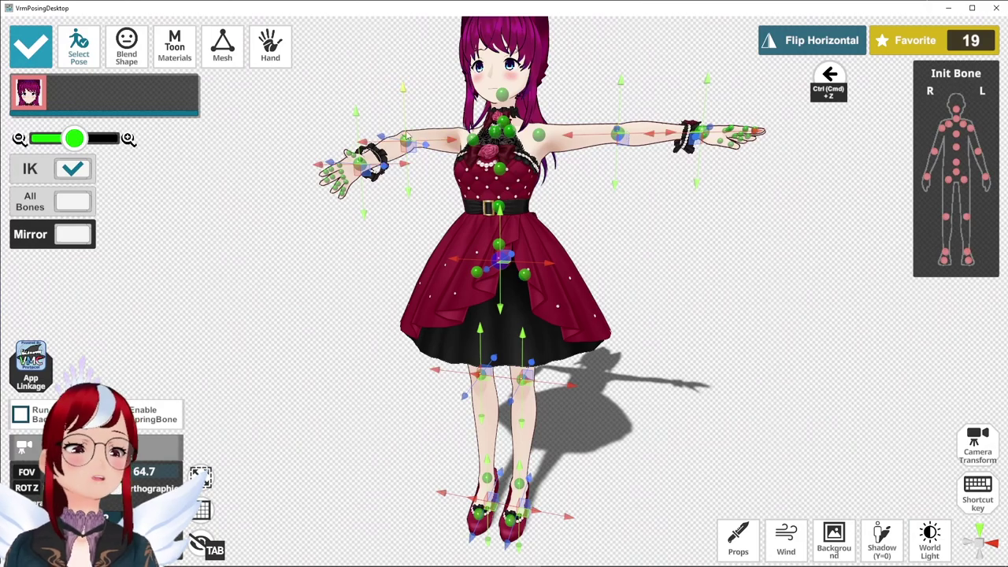
Rotate the bone at the model's waist and swing the left upper arm downward.
{"action": "left_click", "coordinate": [501, 207]}
{"action": "left_click_drag", "start_coordinate": [502, 211], "coordinate": [478, 211]}
{"action": "left_click", "coordinate": [579, 177]}
{"action": "left_click", "coordinate": [541, 134]}
{"action": "left_click_drag", "start_coordinate": [596, 132], "coordinate": [589, 209]}
{"action": "right_click_drag", "start_coordinate": [608, 177], "coordinate": [634, 156]}
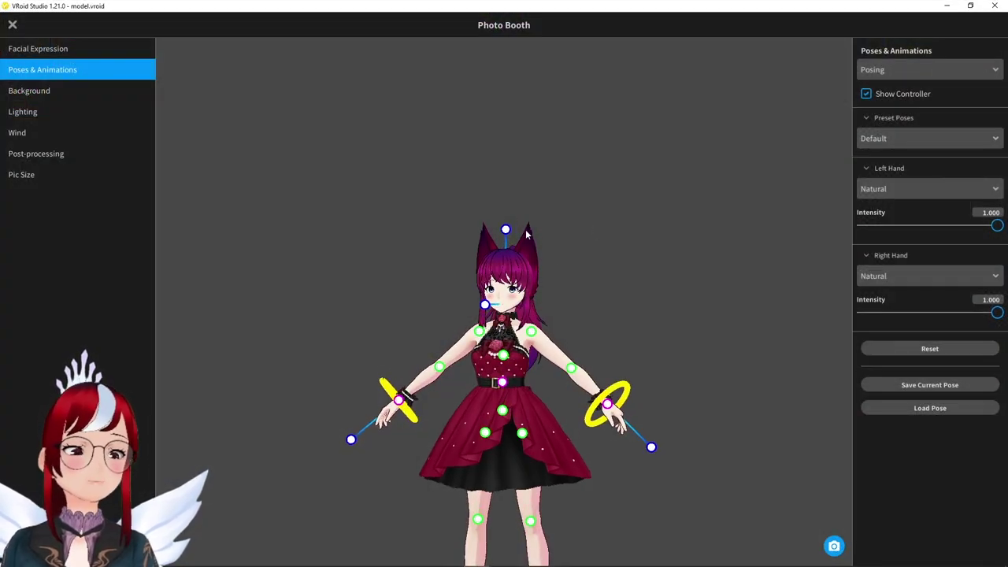
Switch to VRoid Studio's Photo Booth and set the background color's alpha to 0.
{"action": "right_click_drag", "start_coordinate": [594, 232], "coordinate": [520, 232]}
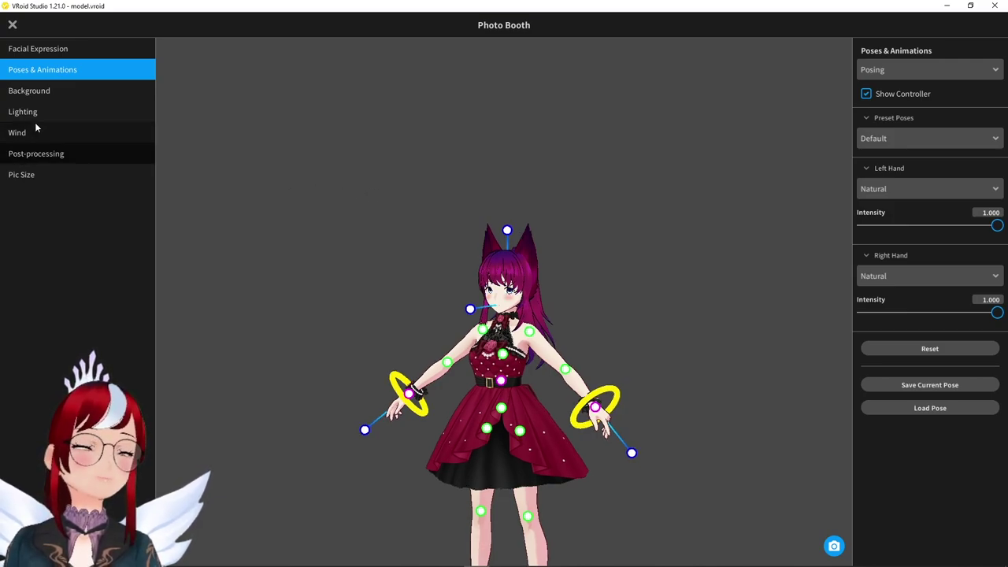
{"action": "left_click", "coordinate": [57, 93]}
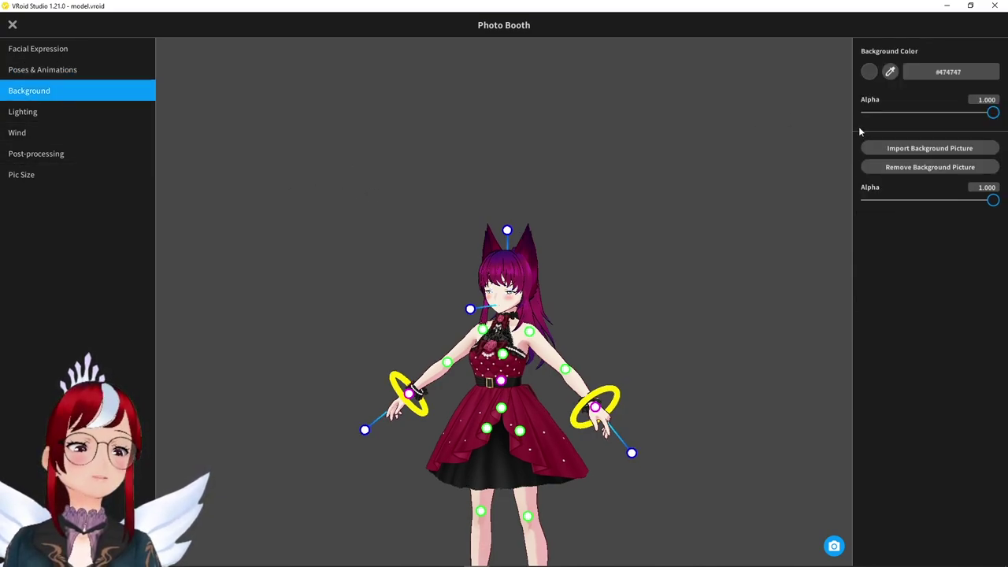
{"action": "left_click_drag", "start_coordinate": [976, 116], "coordinate": [759, 118]}
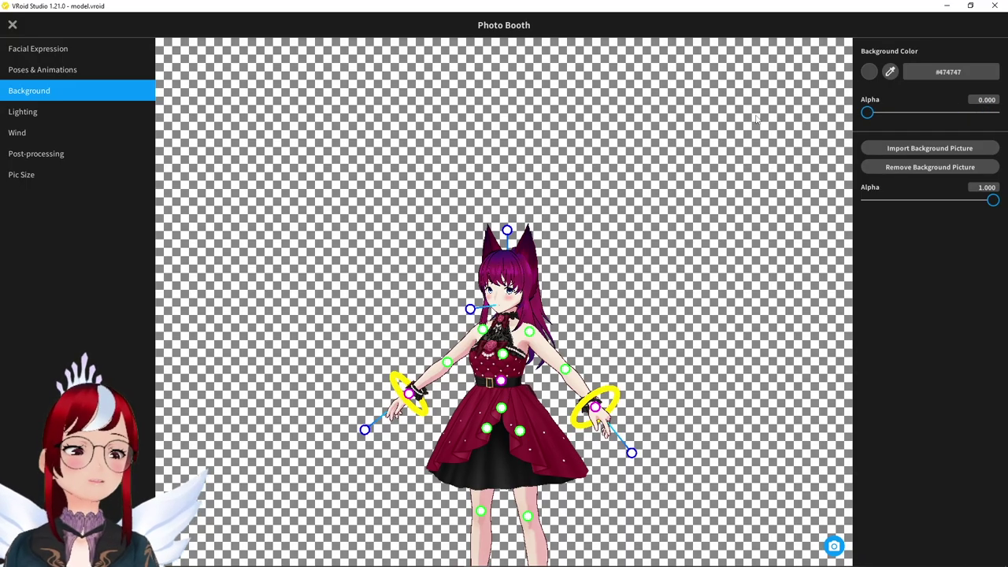
{"action": "left_click_drag", "start_coordinate": [867, 113], "coordinate": [996, 113]}
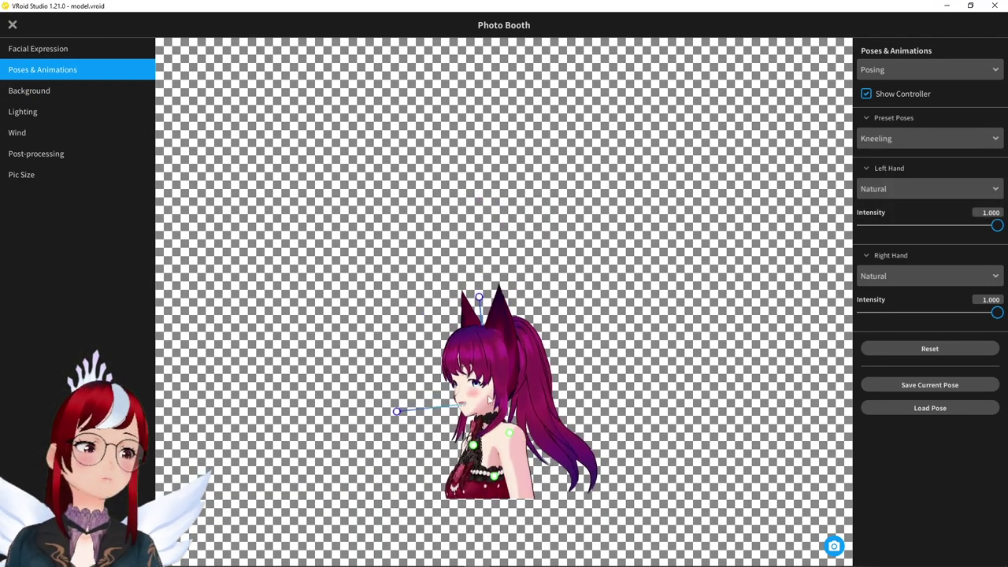
Move the leg controllers of the Kneeling pose forward to bring the model into a crouch.
{"action": "scroll", "coordinate": [491, 403], "scroll_direction": "down", "scroll_amount": 5}
{"action": "left_click_drag", "start_coordinate": [553, 470], "coordinate": [466, 470]}
{"action": "right_click_drag", "start_coordinate": [425, 441], "coordinate": [504, 441]}
{"action": "right_click_drag", "start_coordinate": [567, 441], "coordinate": [543, 438]}
{"action": "left_click_drag", "start_coordinate": [495, 475], "coordinate": [474, 474]}
{"action": "right_click_drag", "start_coordinate": [555, 431], "coordinate": [516, 432]}
Raise the crouching model's forward hand and adjust the position of the foot.
{"action": "left_click_drag", "start_coordinate": [478, 424], "coordinate": [450, 390]}
{"action": "mouse_move", "coordinate": [479, 393]}
{"action": "right_mouse_down"}
{"action": "mouse_move", "coordinate": [560, 395]}
{"action": "mouse_move", "coordinate": [489, 398]}
{"action": "right_mouse_up"}
{"action": "left_click_drag", "start_coordinate": [487, 471], "coordinate": [467, 449]}
{"action": "right_click_drag", "start_coordinate": [465, 441], "coordinate": [532, 417]}
{"action": "right_click_drag", "start_coordinate": [479, 390], "coordinate": [425, 386]}
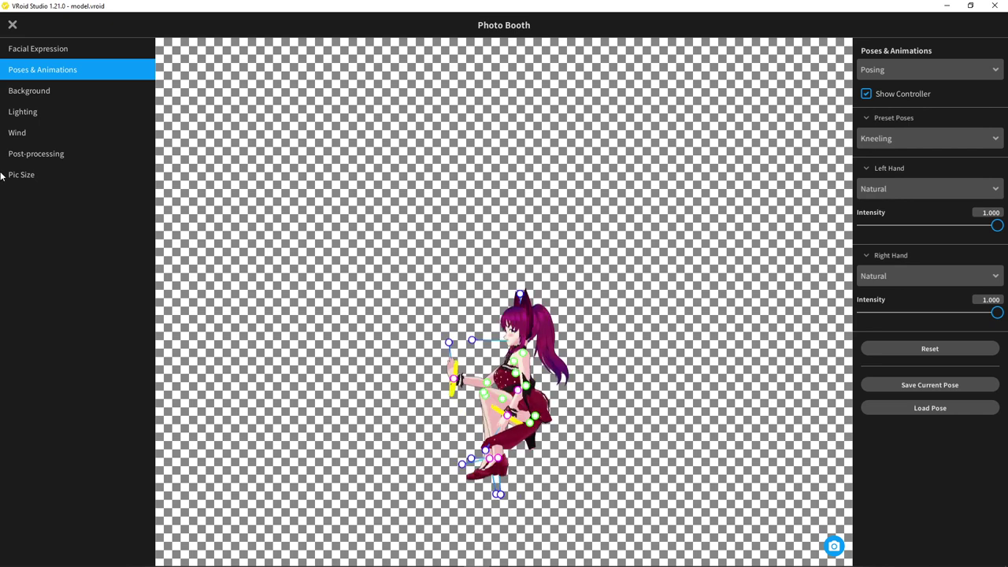
{"action": "mouse_move", "coordinate": [512, 400]}
{"action": "right_mouse_down"}
{"action": "mouse_move", "coordinate": [493, 403]}
{"action": "mouse_move", "coordinate": [521, 407]}
{"action": "right_mouse_up"}
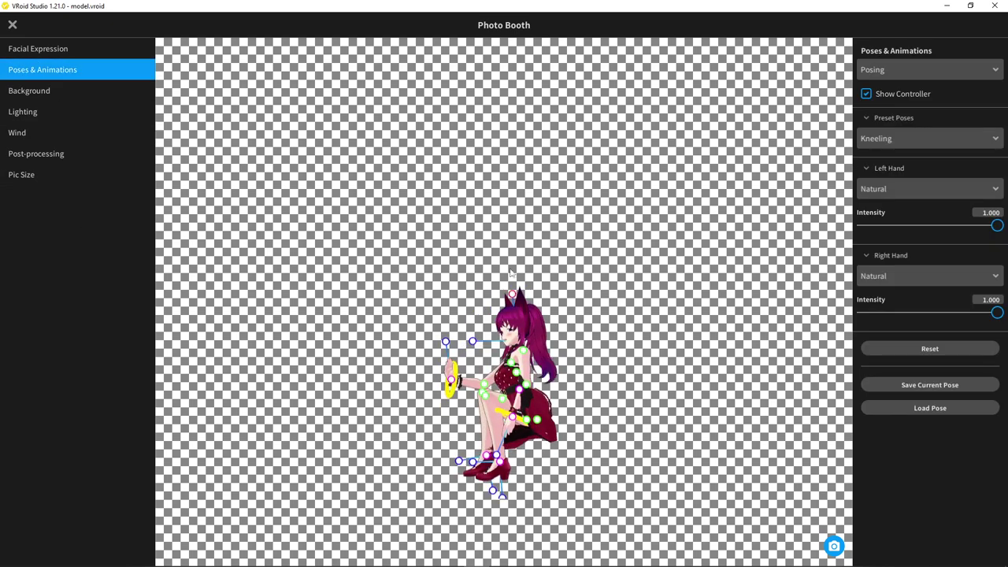
Adjust the hip and body controllers so the crouching model leans forward over its knees.
{"action": "left_click_drag", "start_coordinate": [519, 389], "coordinate": [483, 290]}
{"action": "right_click_drag", "start_coordinate": [583, 290], "coordinate": [632, 286]}
{"action": "left_click_drag", "start_coordinate": [580, 316], "coordinate": [748, 329]}
{"action": "right_click_drag", "start_coordinate": [615, 323], "coordinate": [678, 323]}
{"action": "left_click_drag", "start_coordinate": [487, 312], "coordinate": [504, 377]}
{"action": "right_click_drag", "start_coordinate": [678, 425], "coordinate": [616, 431]}
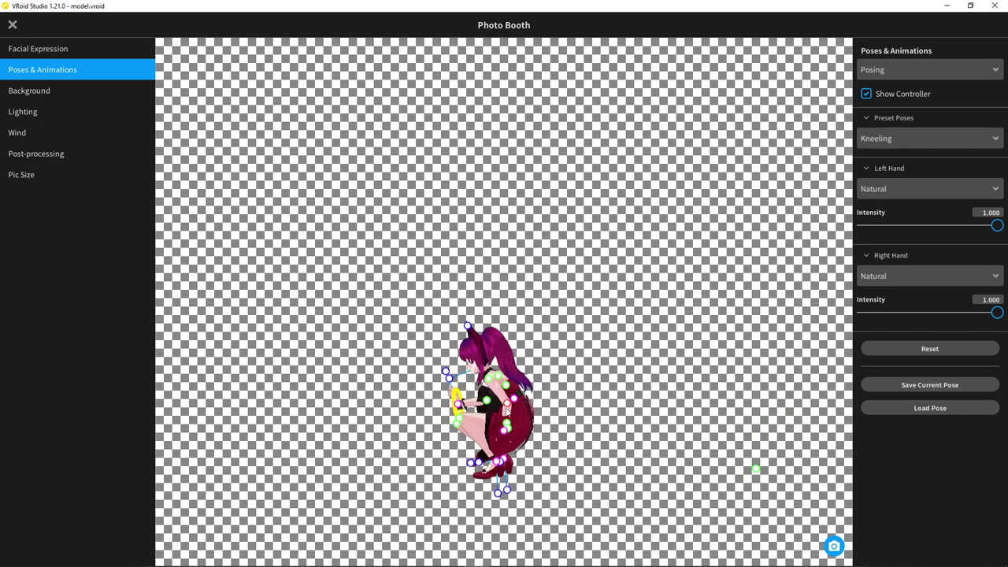
Change the model's outfit to the preset with the light blue top and brown boots, and reopen the Photo Booth.
{"action": "left_click", "coordinate": [13, 28]}
{"action": "left_click", "coordinate": [203, 28]}
{"action": "scroll", "coordinate": [57, 308], "scroll_direction": "down", "scroll_amount": 4}
{"action": "left_click", "coordinate": [78, 361]}
{"action": "left_click", "coordinate": [931, 23]}
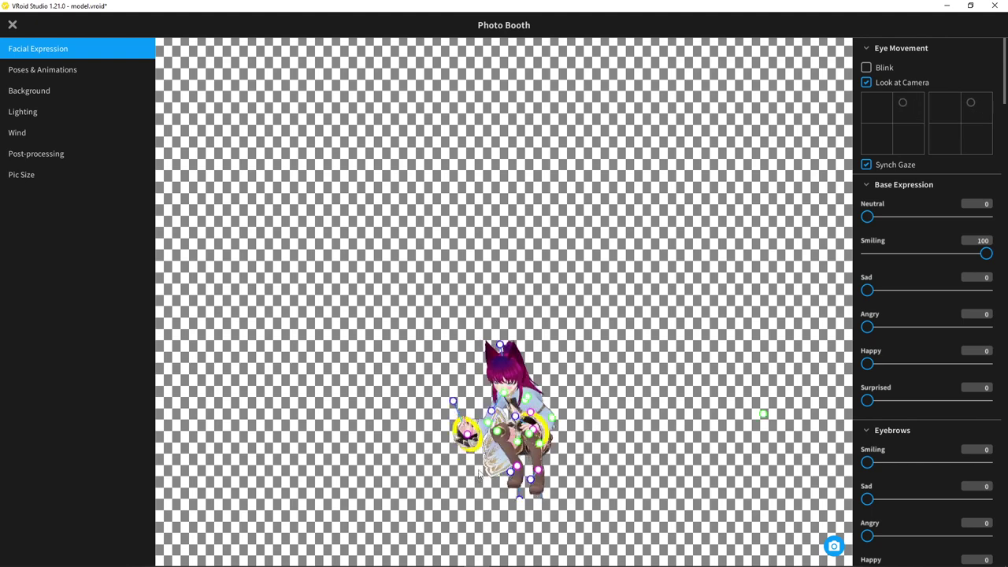
Open the background settings for the crouching model.
{"action": "right_click_drag", "start_coordinate": [589, 443], "coordinate": [460, 414]}
{"action": "left_click", "coordinate": [29, 90]}
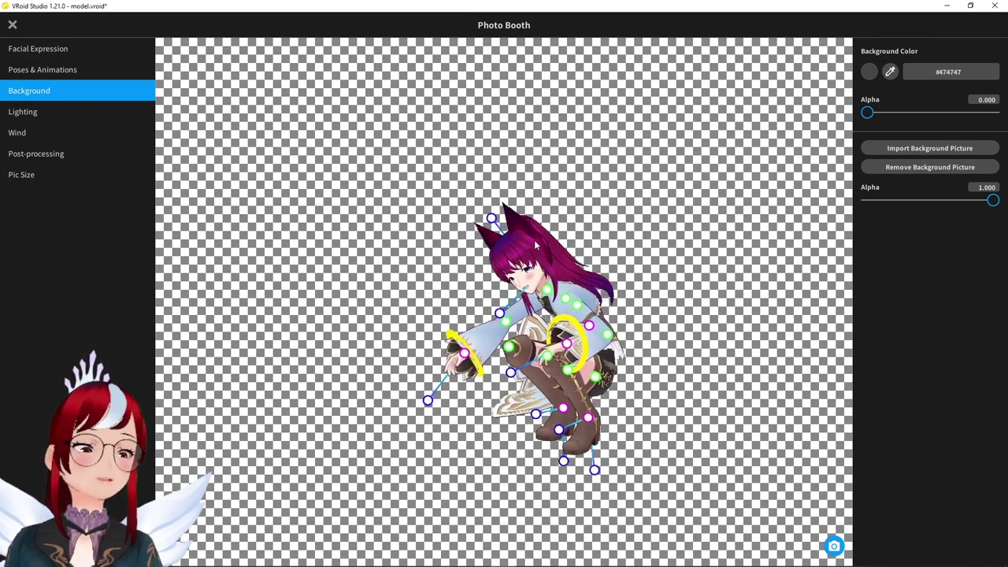
{"action": "middle_click_drag", "start_coordinate": [398, 246], "coordinate": [469, 269]}
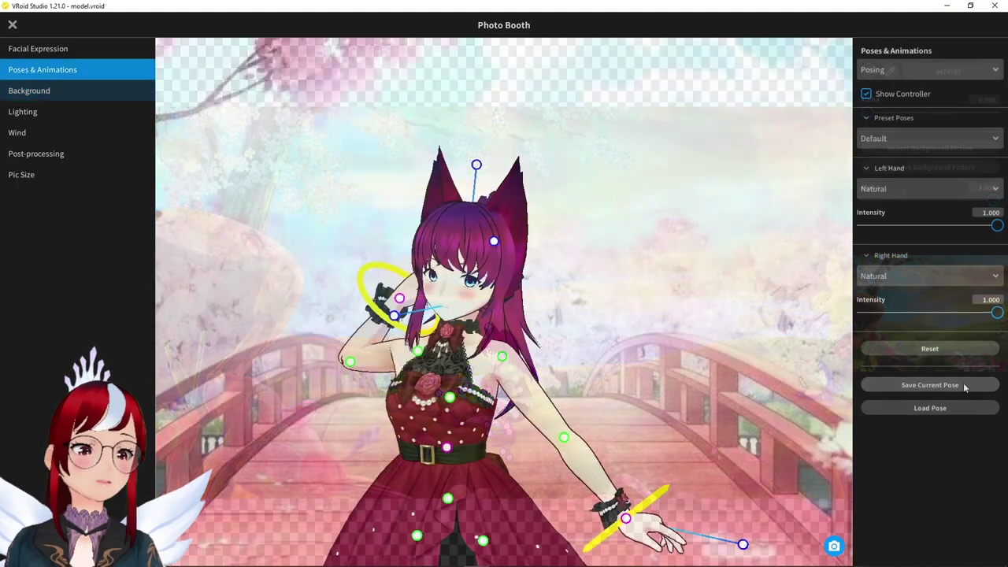
Tilt the model's torso toward the raised right arm and reposition the extended left arm.
{"action": "left_click", "coordinate": [930, 384]}
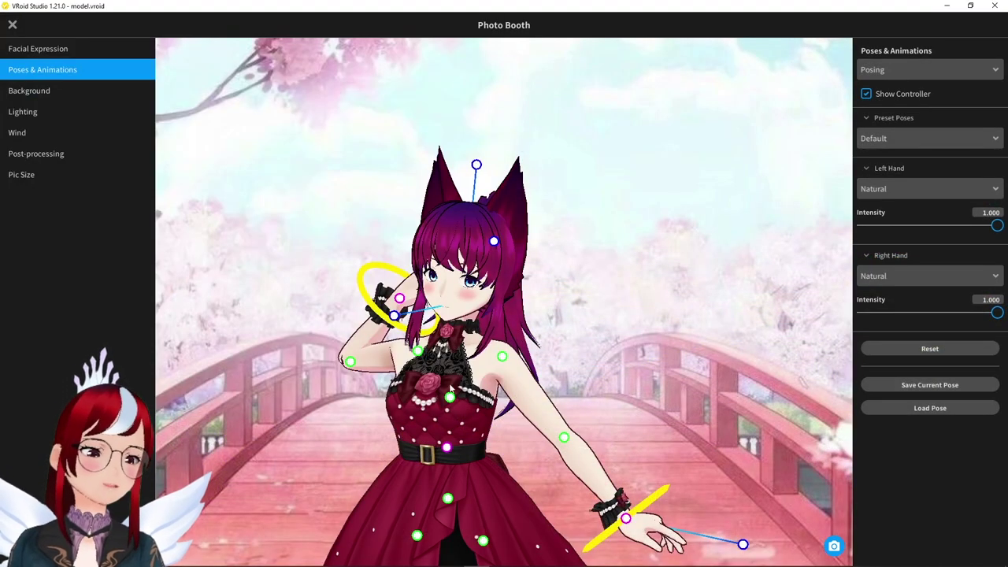
{"action": "left_click_drag", "start_coordinate": [450, 394], "coordinate": [420, 399]}
{"action": "middle_click_drag", "start_coordinate": [471, 516], "coordinate": [505, 441]}
{"action": "left_click", "coordinate": [566, 315]}
{"action": "left_click_drag", "start_coordinate": [635, 397], "coordinate": [550, 430]}
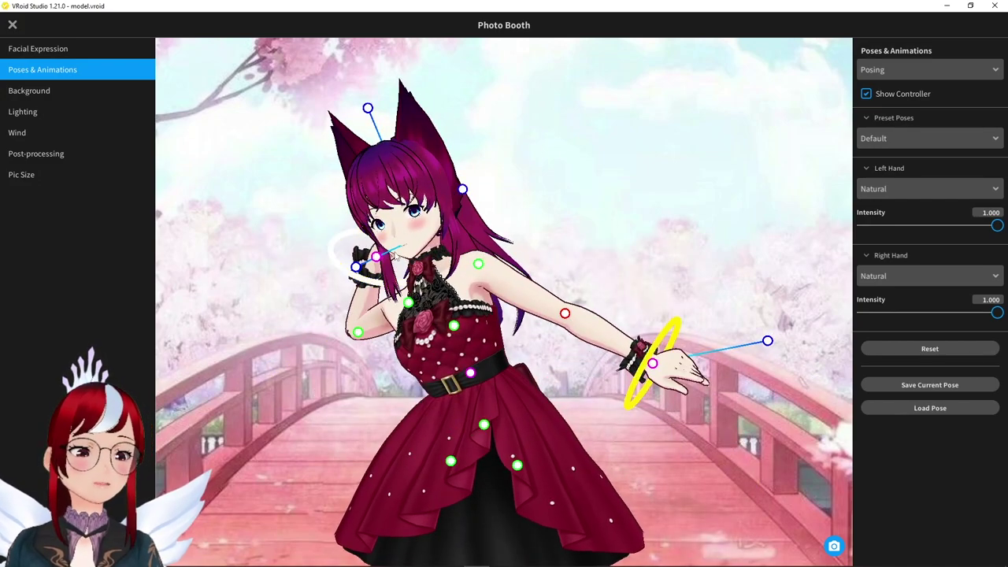
Try bending the model's torso far over to the side with the torso and hip controllers.
{"action": "left_click_drag", "start_coordinate": [380, 257], "coordinate": [521, 203]}
{"action": "left_click_drag", "start_coordinate": [483, 424], "coordinate": [201, 157]}
{"action": "right_click_drag", "start_coordinate": [228, 181], "coordinate": [252, 260]}
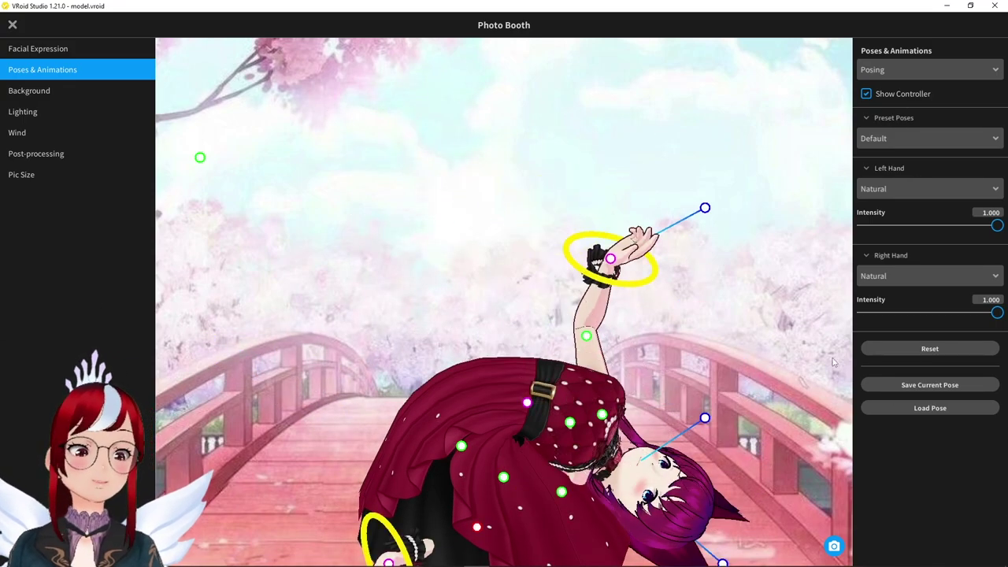
Reset the model's pose and load the saved pose file Pose.vroidpose.
{"action": "left_click", "coordinate": [929, 349]}
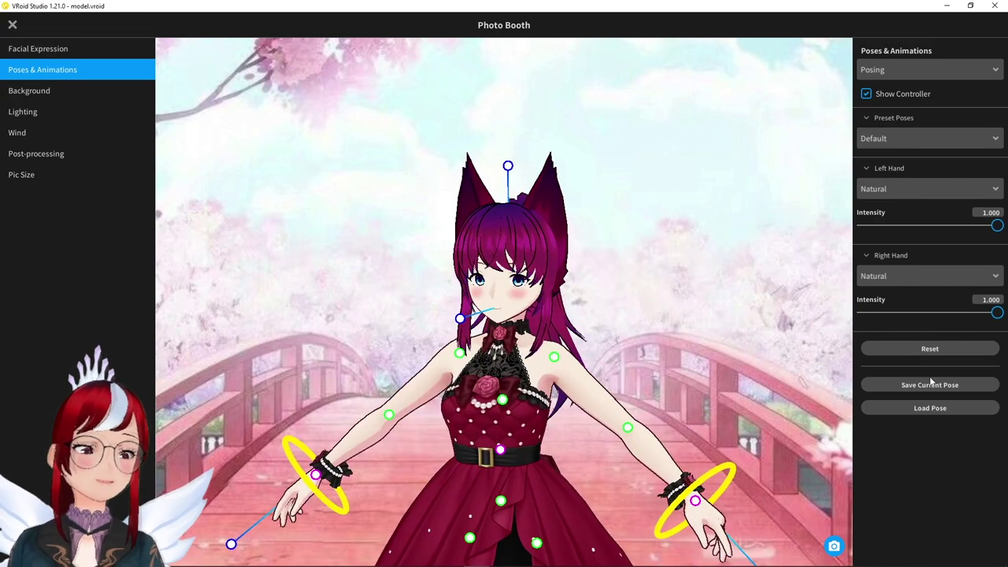
{"action": "left_click", "coordinate": [935, 409]}
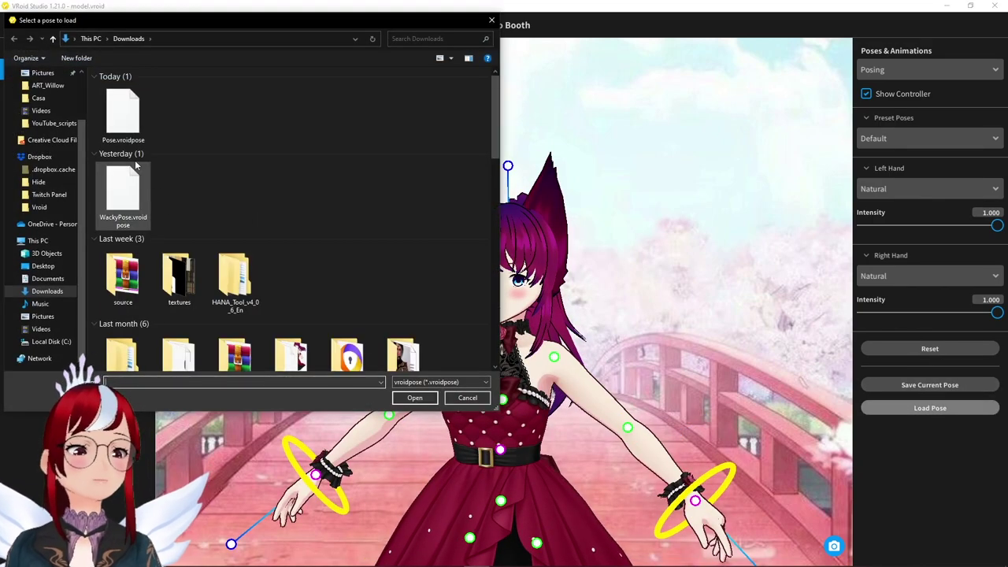
{"action": "left_click", "coordinate": [130, 126]}
{"action": "left_click", "coordinate": [415, 398]}
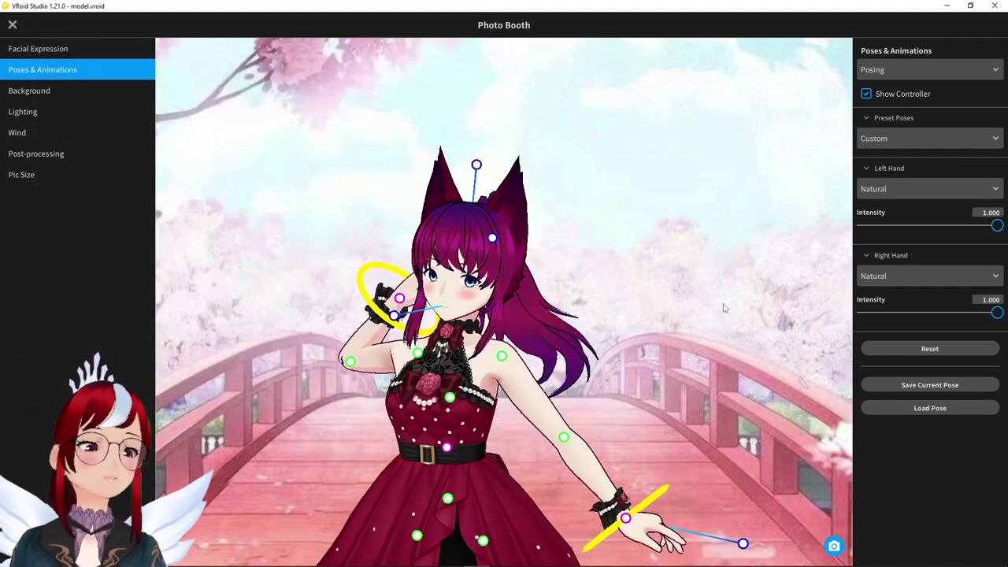
Hide the pose controllers and preview the Happy base expression in the facial expression settings.
{"action": "left_click", "coordinate": [38, 48]}
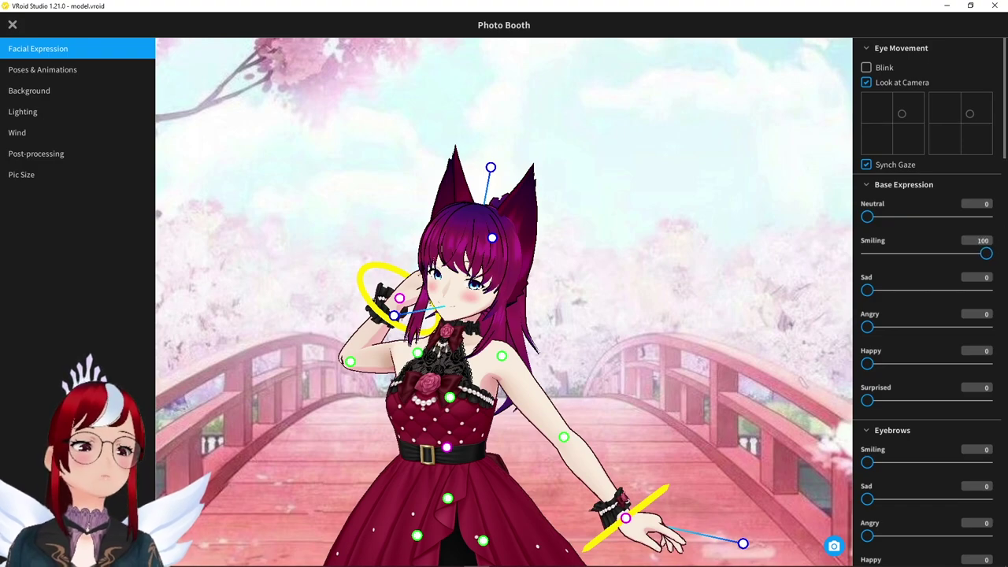
{"action": "left_click", "coordinate": [22, 71]}
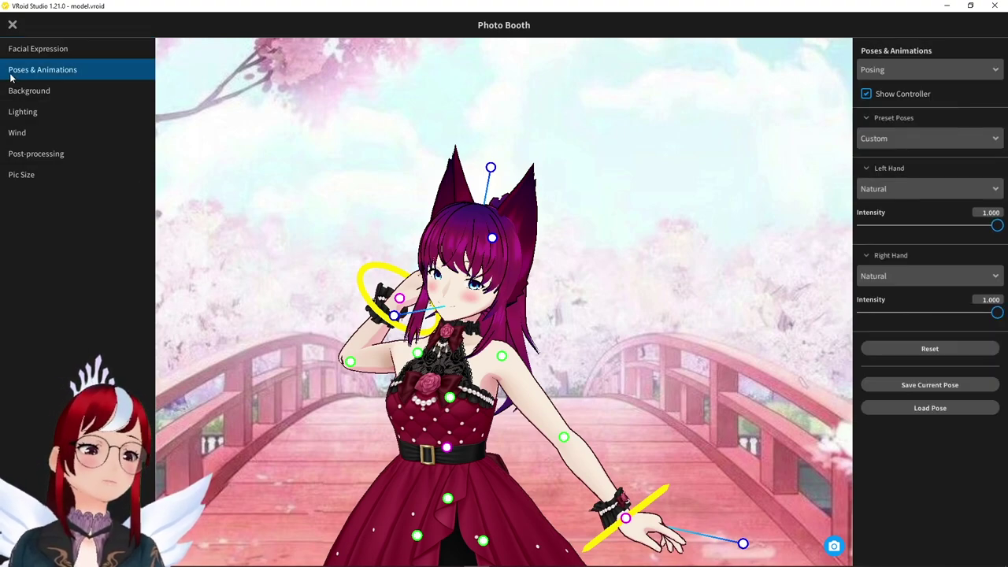
{"action": "left_click", "coordinate": [867, 94]}
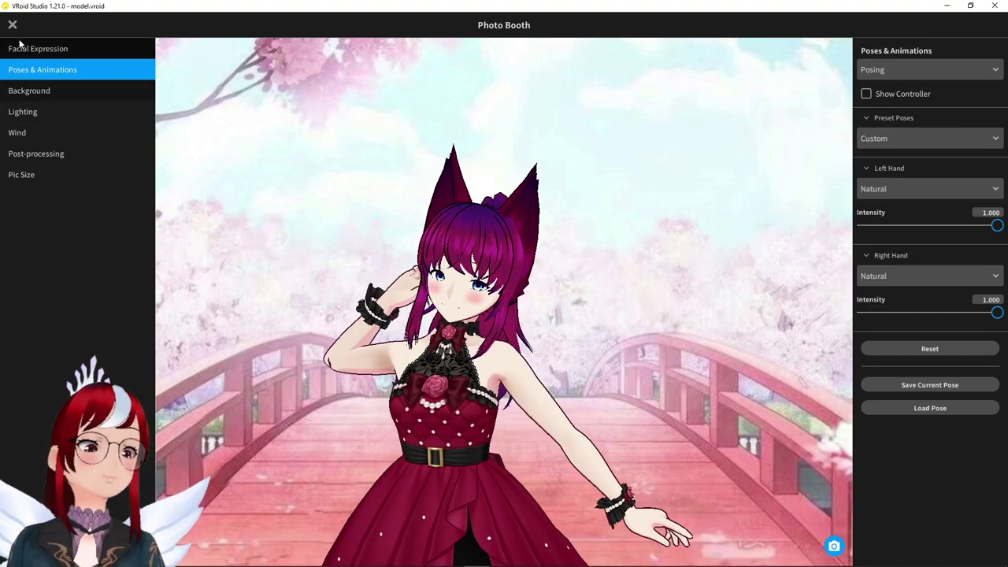
{"action": "left_click", "coordinate": [77, 48]}
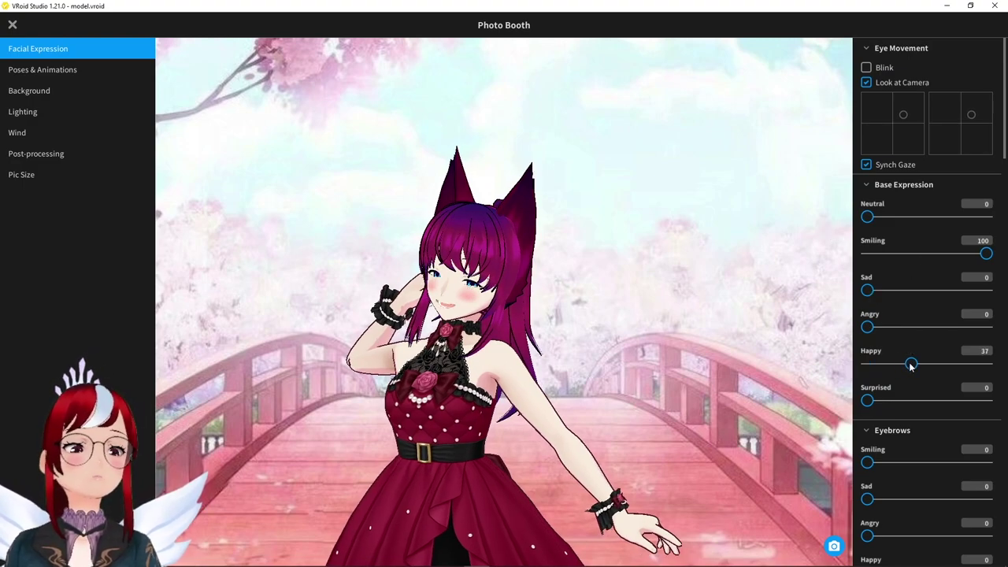
{"action": "scroll", "coordinate": [866, 329], "scroll_direction": "down", "scroll_amount": 1}
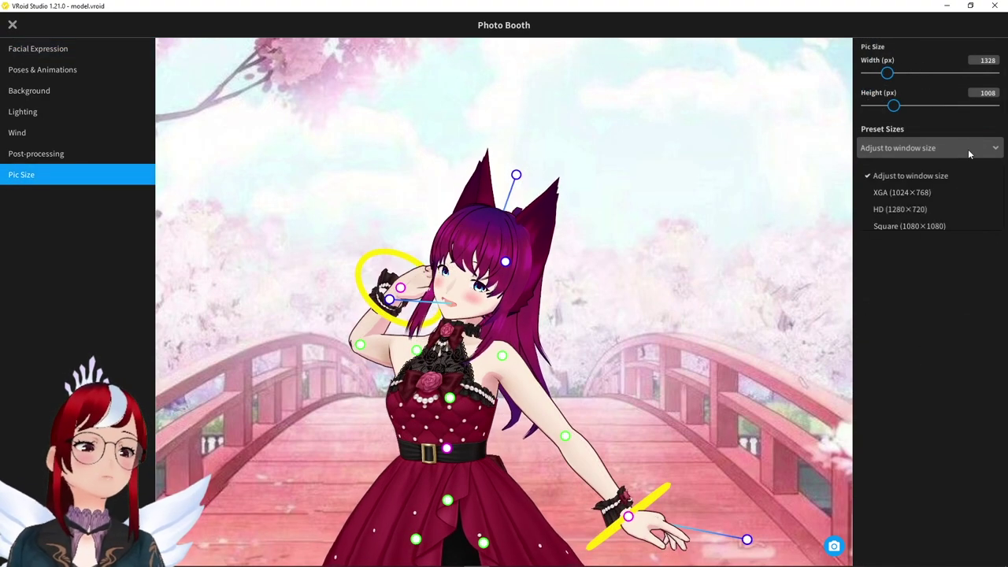
Set the picture size to the 8K (7680×4320) preset and take a photo of the model.
{"action": "scroll", "coordinate": [920, 202], "scroll_direction": "down", "scroll_amount": 2}
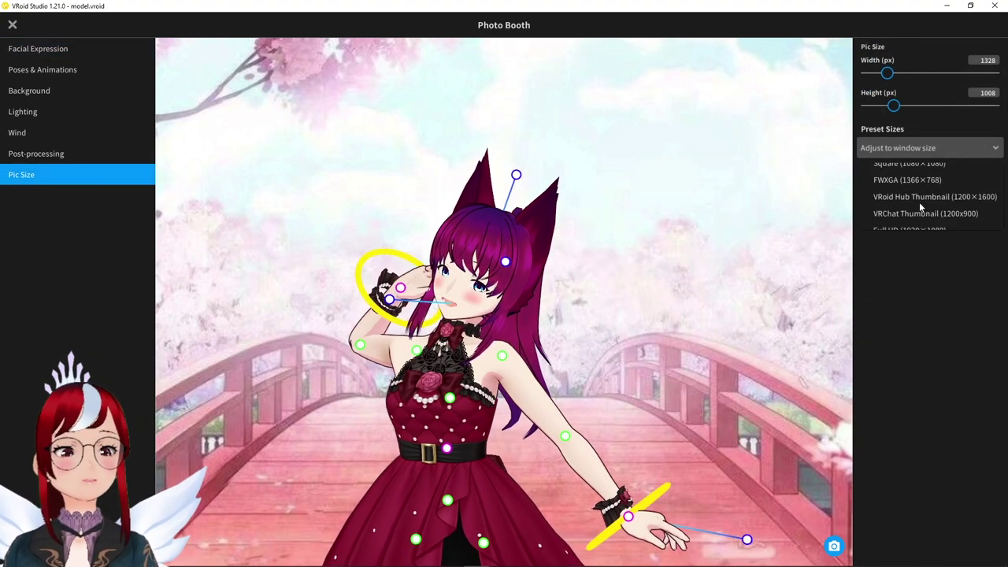
{"action": "scroll", "coordinate": [920, 202], "scroll_direction": "down", "scroll_amount": 5}
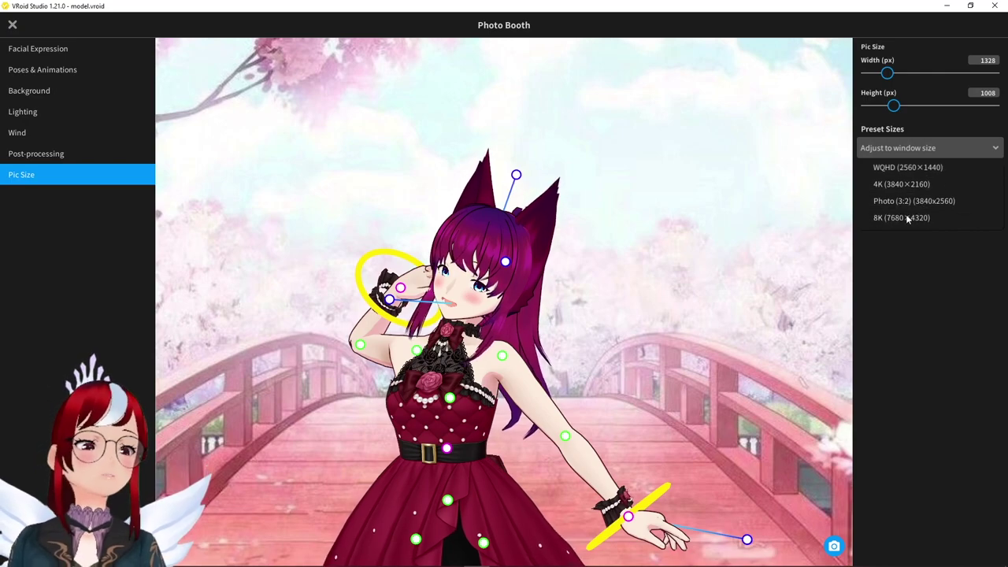
{"action": "left_click", "coordinate": [908, 218]}
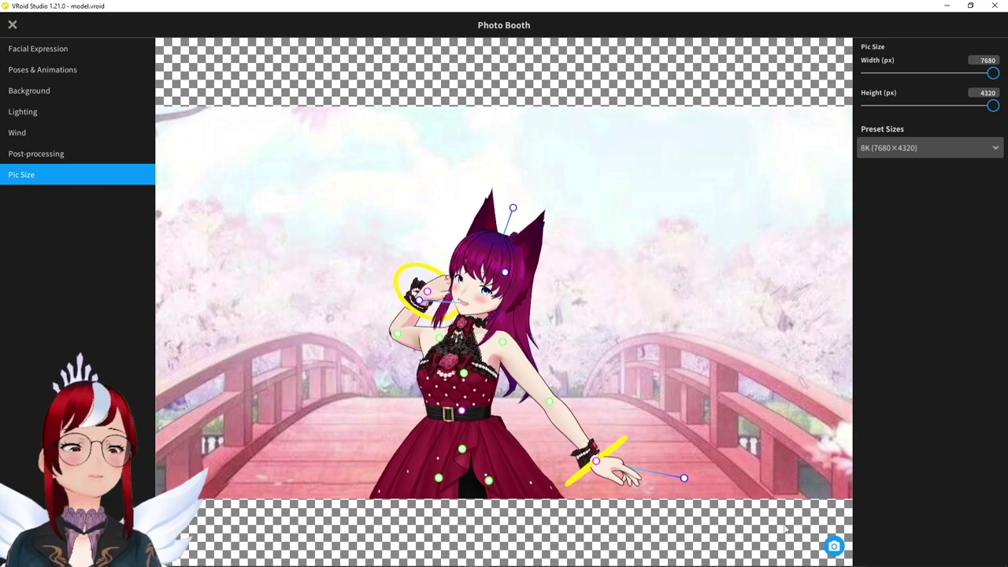
{"action": "left_click", "coordinate": [834, 546]}
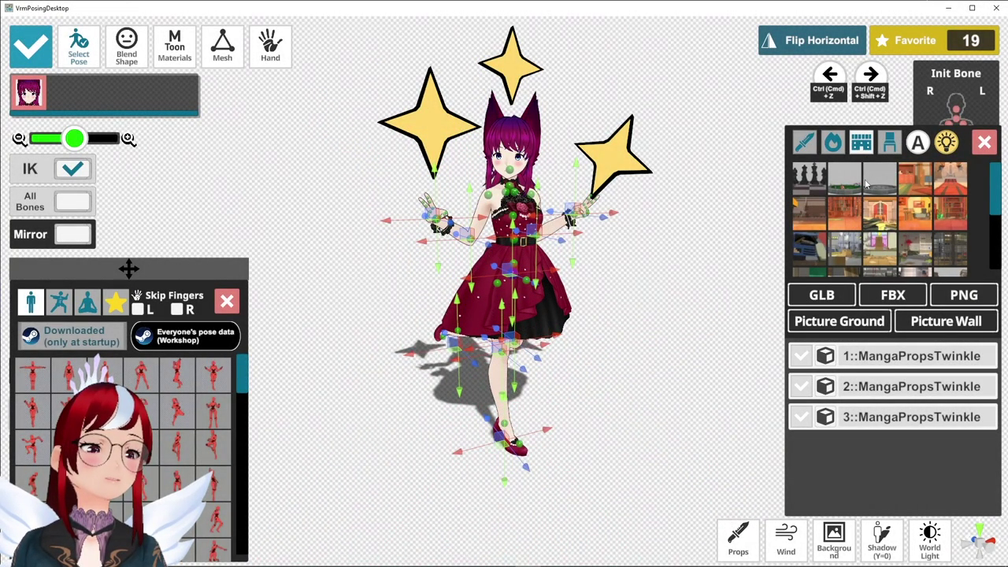
In VrmPosingDesktop, add the round stone platform prop and lower it beneath the model's feet.
{"action": "left_click", "coordinate": [877, 181]}
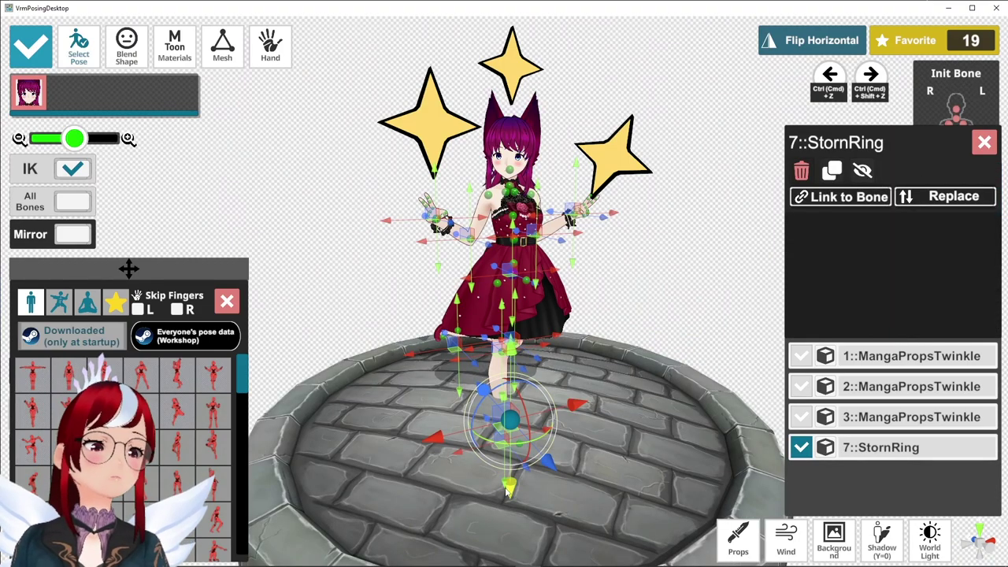
{"action": "left_click_drag", "start_coordinate": [510, 492], "coordinate": [515, 541]}
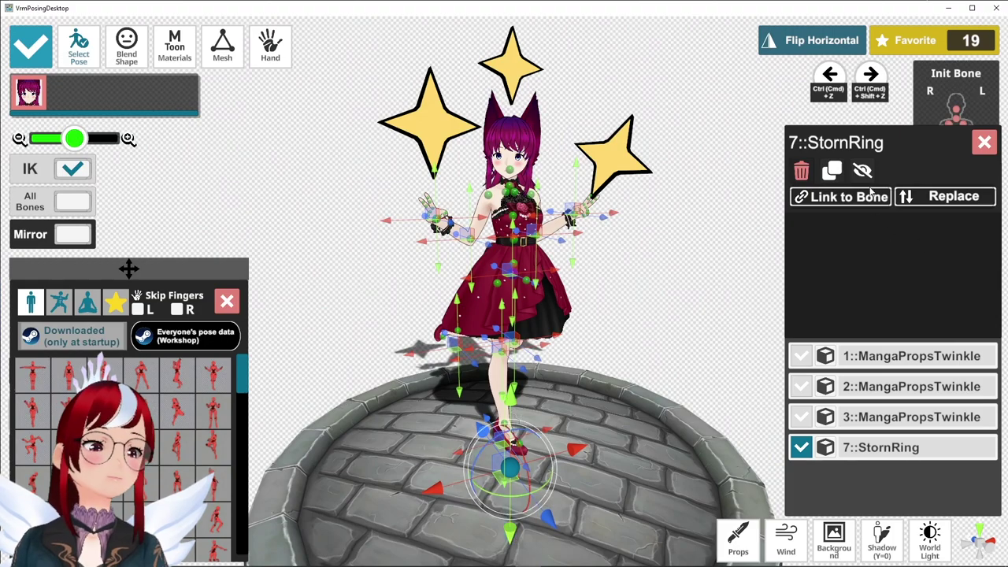
{"action": "left_click", "coordinate": [985, 143]}
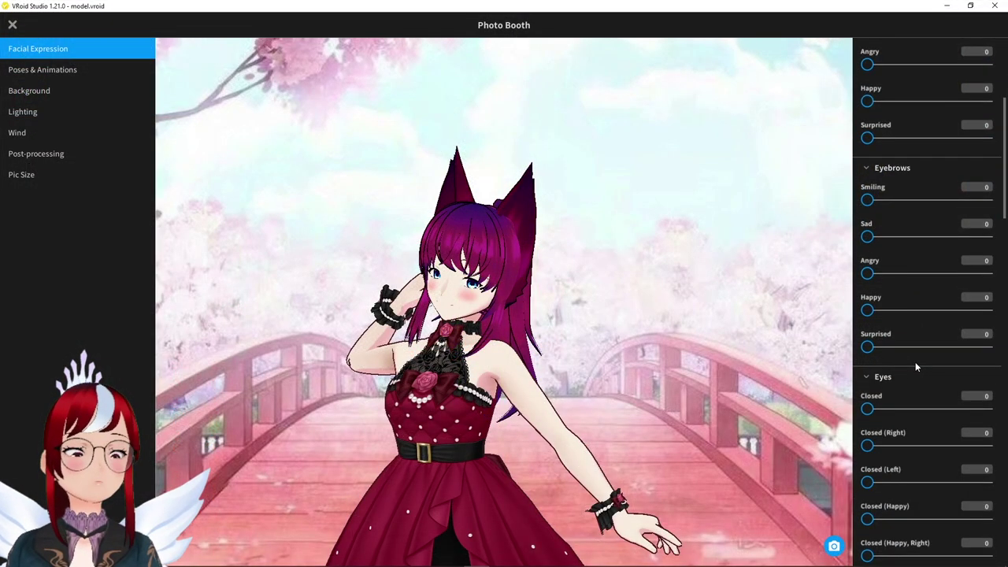
In VRoid Studio's Photo Booth, look through the eyebrow, eye and mouth expression sliders.
{"action": "scroll", "coordinate": [915, 365], "scroll_direction": "down", "scroll_amount": 3}
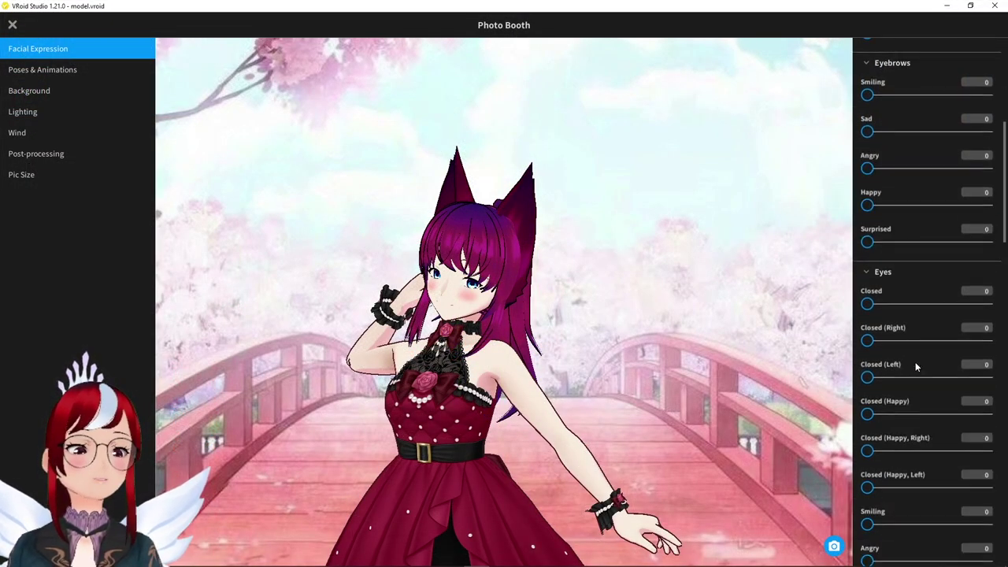
{"action": "scroll", "coordinate": [915, 365], "scroll_direction": "down", "scroll_amount": 5}
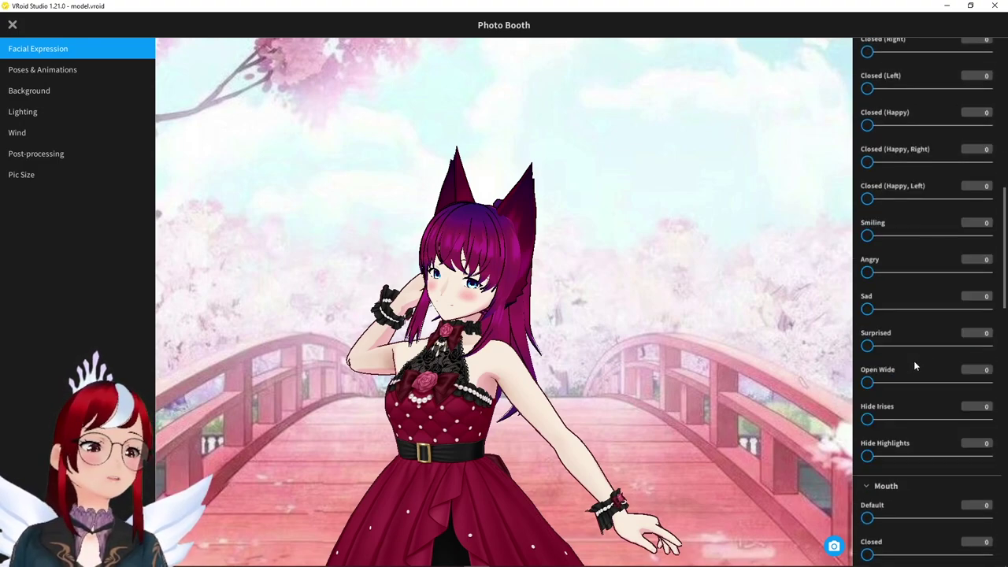
{"action": "scroll", "coordinate": [914, 366], "scroll_direction": "down", "scroll_amount": 7}
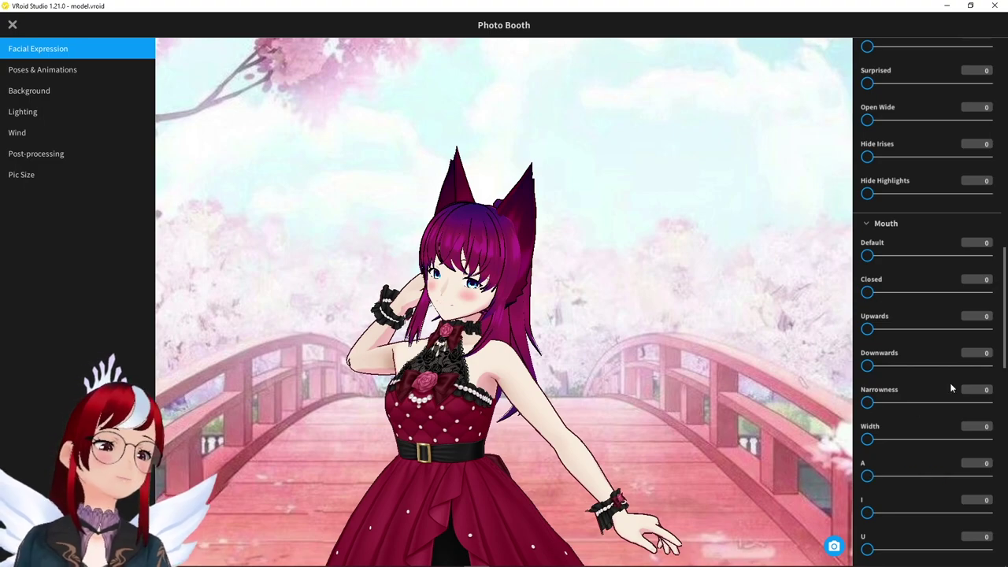
{"action": "scroll", "coordinate": [900, 468], "scroll_direction": "down", "scroll_amount": 4}
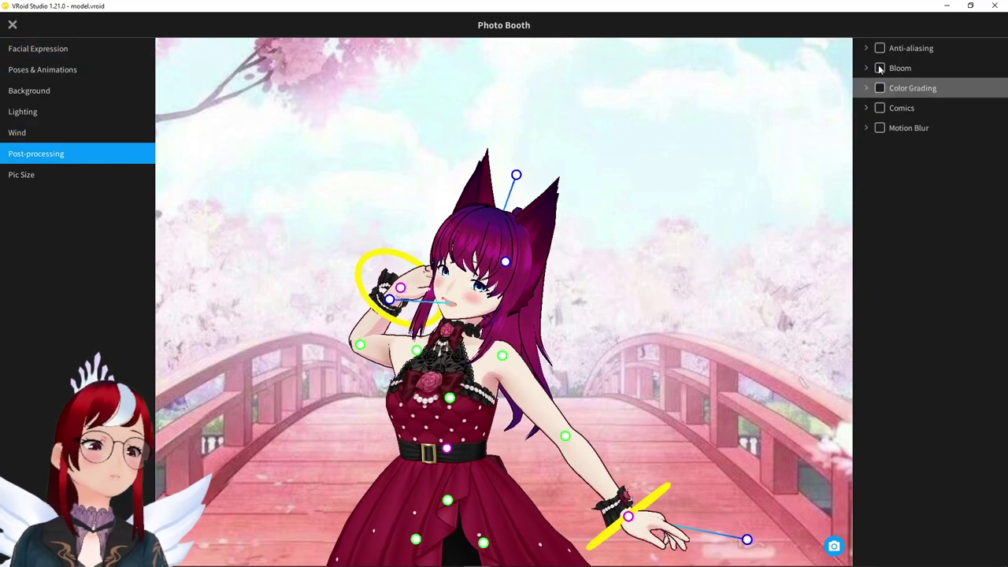
Enable high anti-aliasing and a pink #FF8D99 bloom with intensity 4.500 and threshold 0.163.
{"action": "left_click", "coordinate": [880, 49]}
{"action": "left_click", "coordinate": [869, 86]}
{"action": "left_click", "coordinate": [880, 115]}
{"action": "left_click_drag", "start_coordinate": [930, 184], "coordinate": [888, 184]}
{"action": "left_click_drag", "start_coordinate": [946, 148], "coordinate": [924, 147]}
{"action": "left_click", "coordinate": [869, 220]}
{"action": "left_click", "coordinate": [832, 246]}
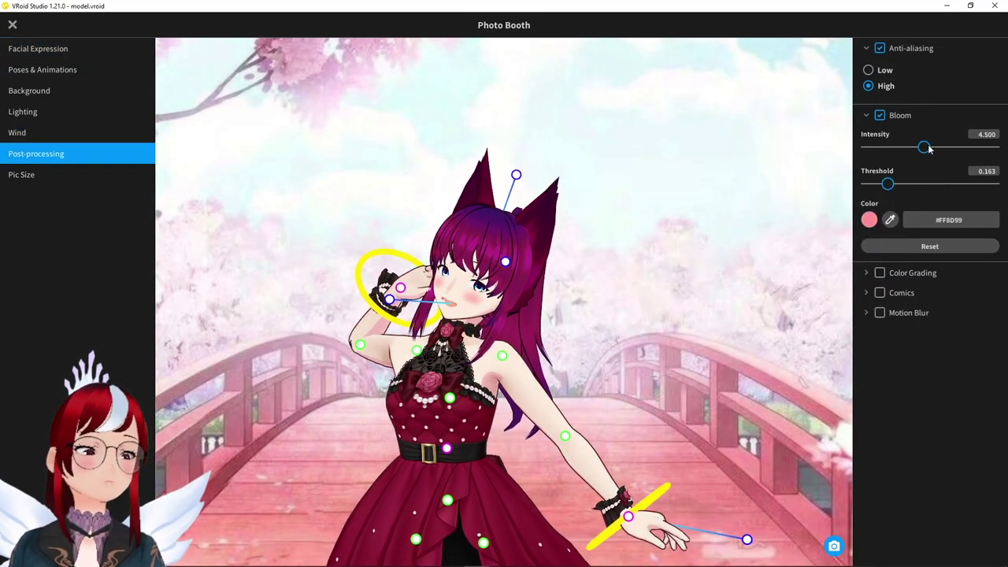
Enable color grading and the Comics effect, and lower the Comics max threshold to 0.
{"action": "left_click", "coordinate": [880, 273]}
{"action": "left_click", "coordinate": [879, 541]}
{"action": "scroll", "coordinate": [887, 433], "scroll_direction": "down", "scroll_amount": 5}
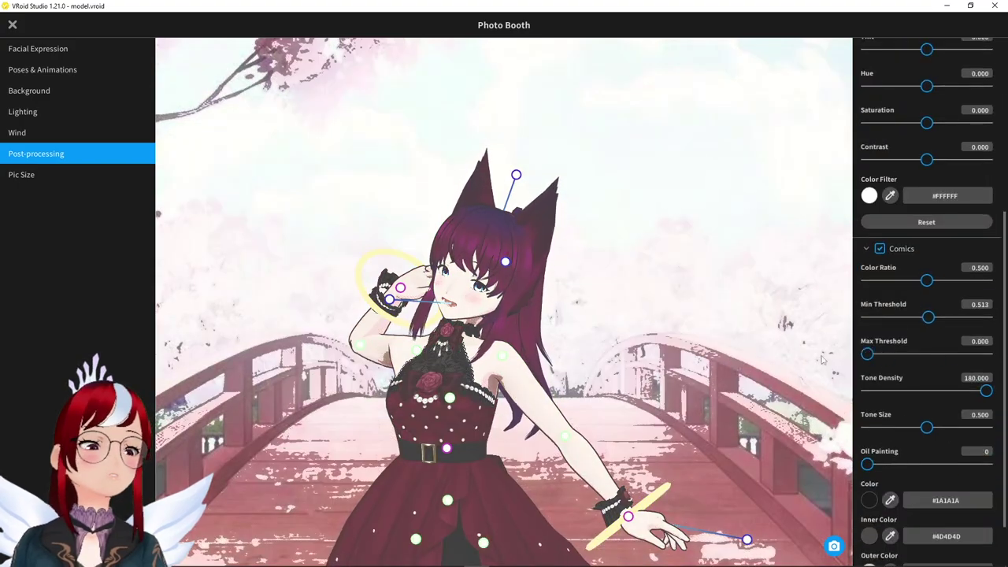
{"action": "left_click_drag", "start_coordinate": [822, 360], "coordinate": [867, 345]}
Turn off the Comics and color grading effects, and enable motion blur with its second parameter set to 0.
{"action": "left_click", "coordinate": [880, 180]}
{"action": "left_click", "coordinate": [880, 272]}
{"action": "left_click", "coordinate": [880, 312]}
{"action": "left_click_drag", "start_coordinate": [929, 382], "coordinate": [904, 382]}
{"action": "left_click", "coordinate": [991, 370]}
{"action": "type", "text": "0"}
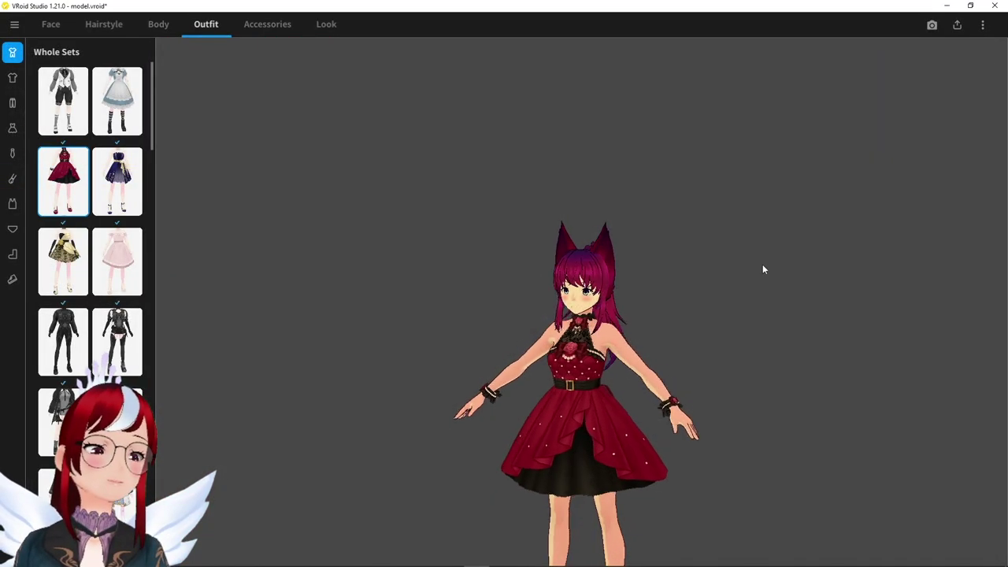
View the model's outline settings in the Look section and reopen the Photo Booth.
{"action": "right_click_drag", "start_coordinate": [761, 266], "coordinate": [784, 266]}
{"action": "left_click", "coordinate": [326, 25]}
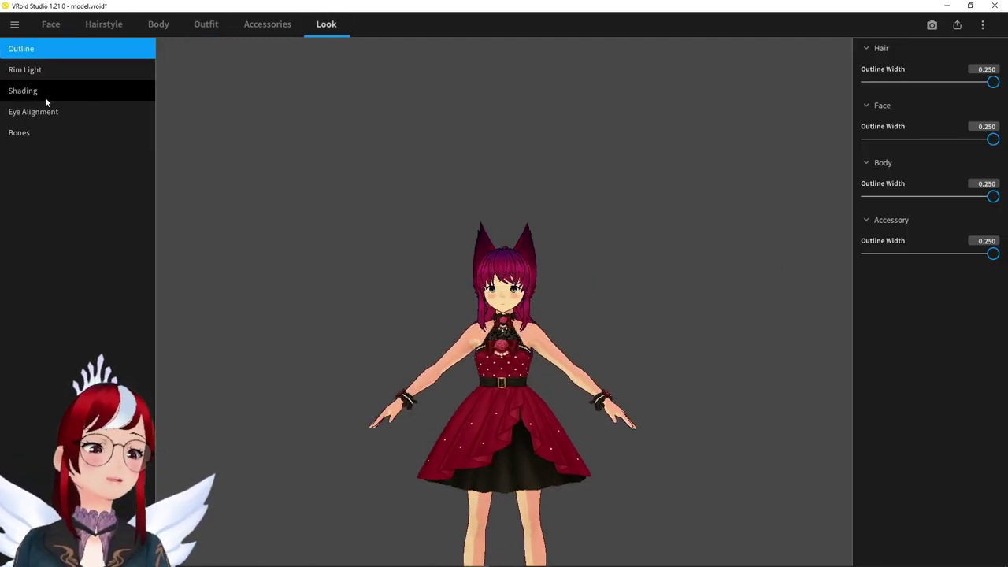
{"action": "left_click", "coordinate": [933, 26]}
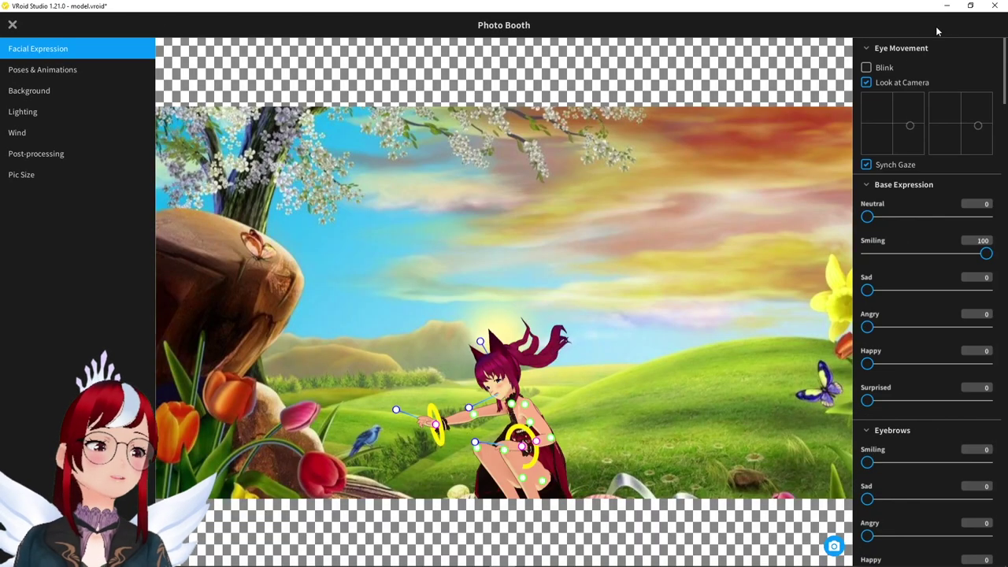
Reset the Photo Booth lighting to its defaults and close the Photo Booth.
{"action": "left_click", "coordinate": [35, 111]}
{"action": "left_click", "coordinate": [918, 236]}
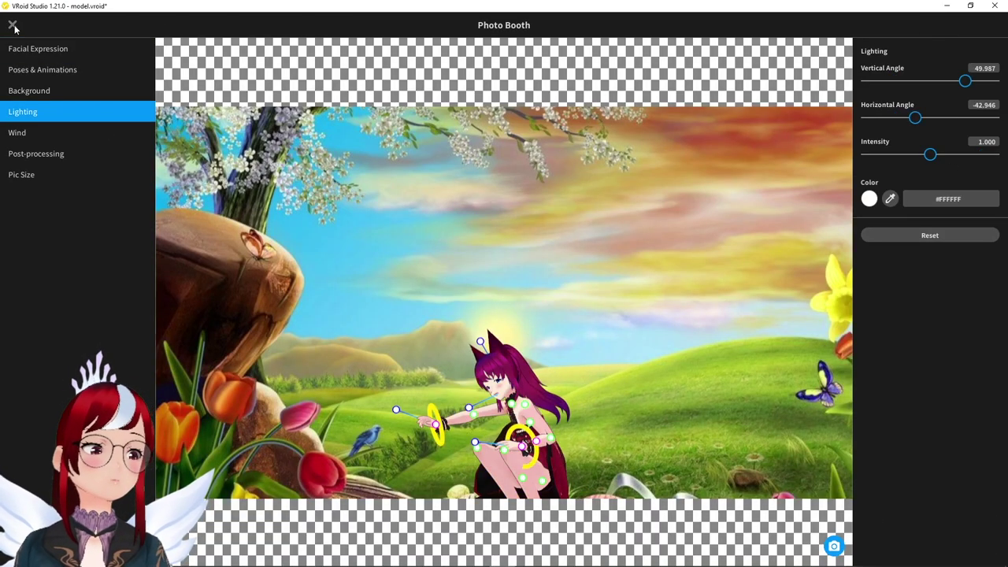
{"action": "left_click", "coordinate": [12, 26]}
Frame the crouching model from the side against the meadow background and hide the pose controllers.
{"action": "scroll", "coordinate": [91, 236], "scroll_direction": "down", "scroll_amount": 2}
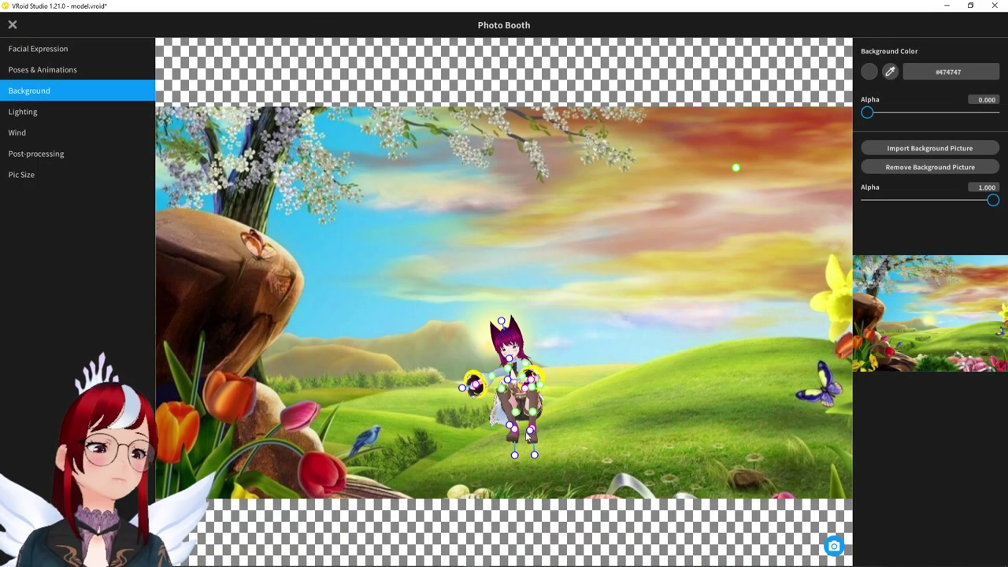
{"action": "right_click_drag", "start_coordinate": [530, 435], "coordinate": [586, 411]}
{"action": "scroll", "coordinate": [598, 398], "scroll_direction": "up", "scroll_amount": 5}
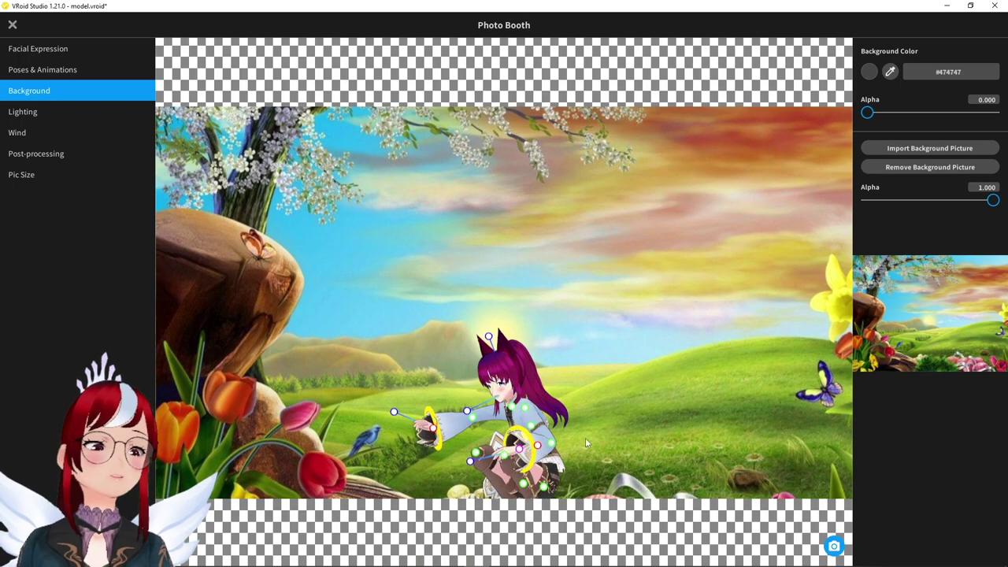
{"action": "left_click", "coordinate": [43, 69]}
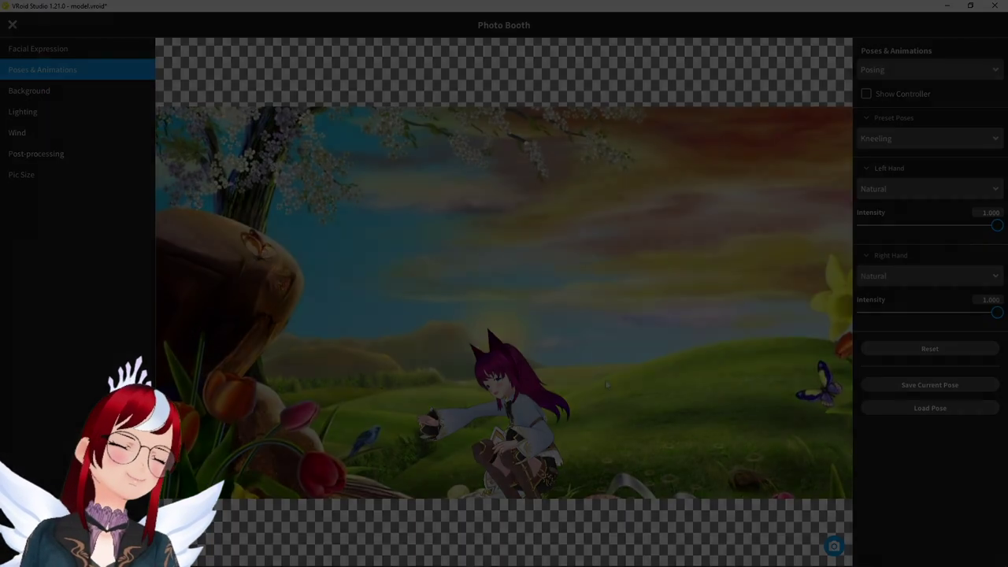